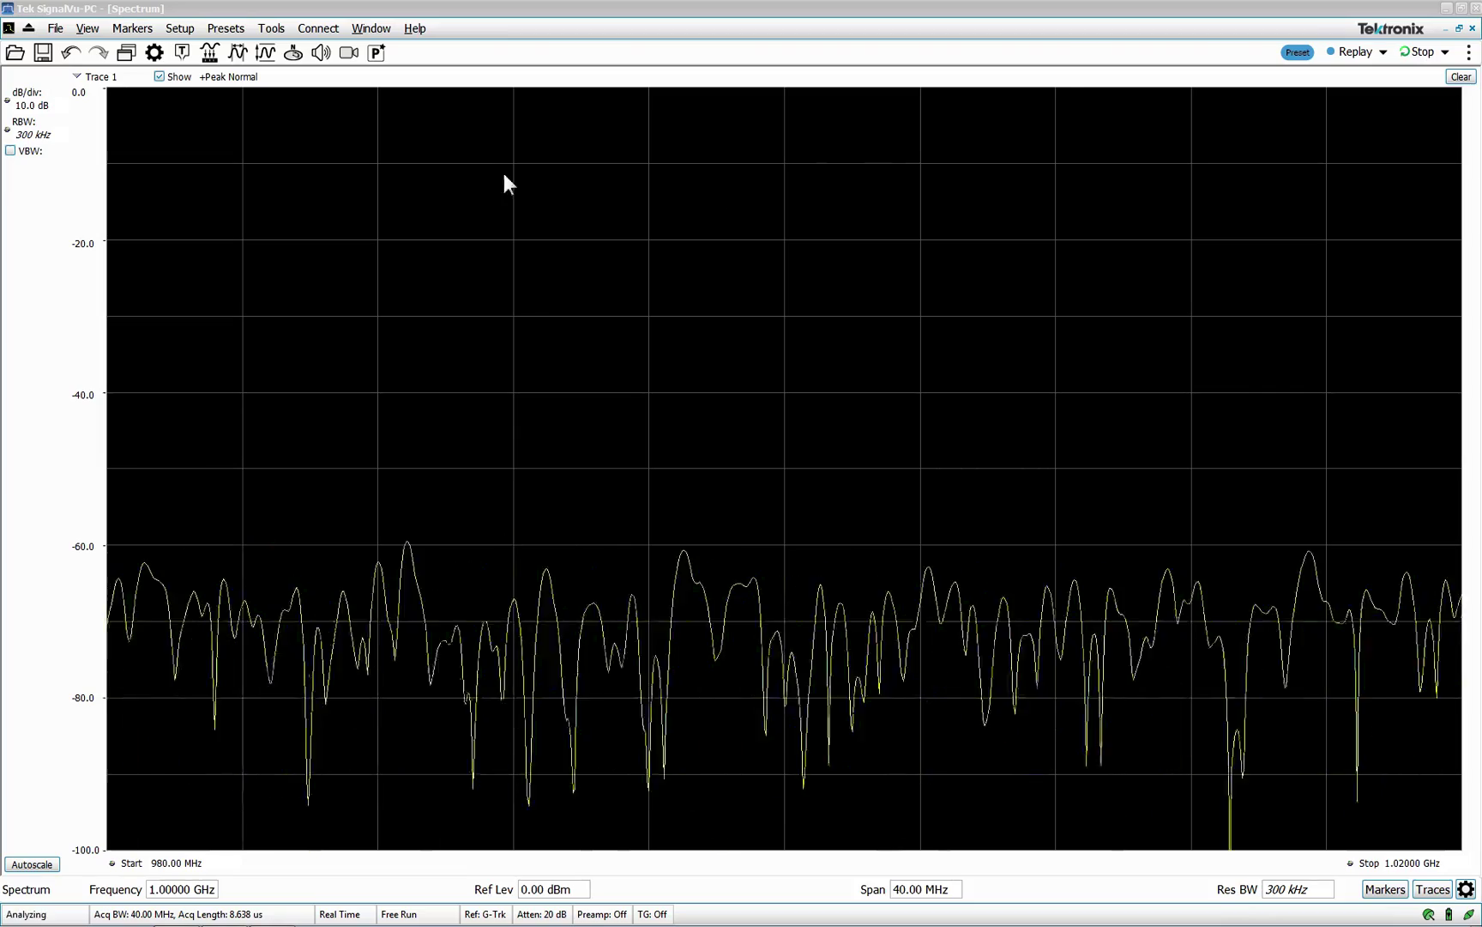
Show the Record to disk settings with recording set to start immediately (Record now)
{"action": "left_click", "coordinate": [417, 35]}
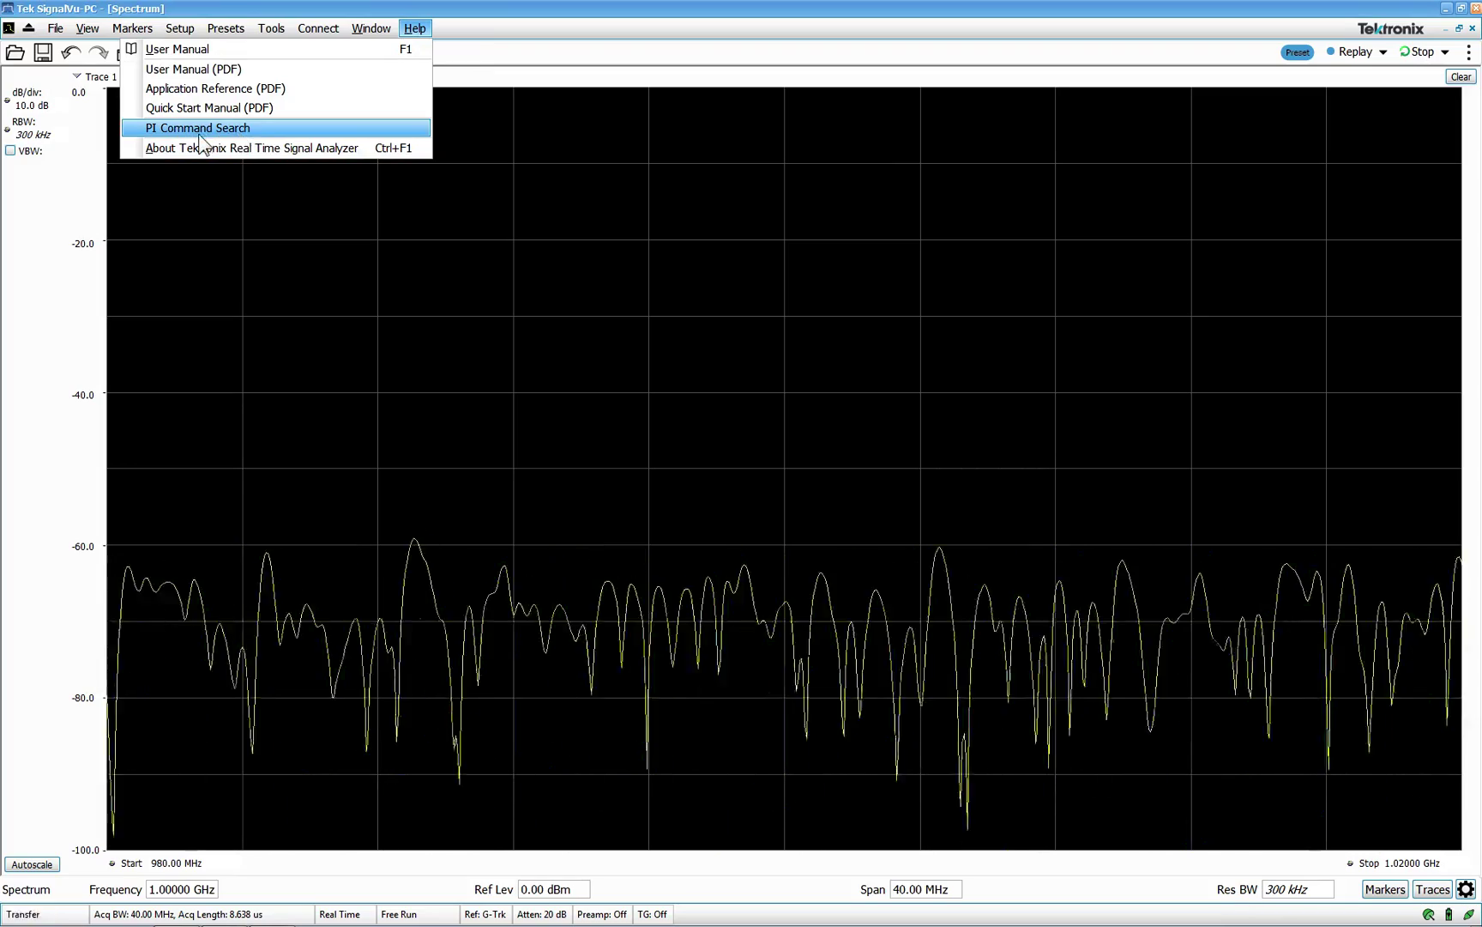
{"action": "left_click", "coordinate": [513, 157]}
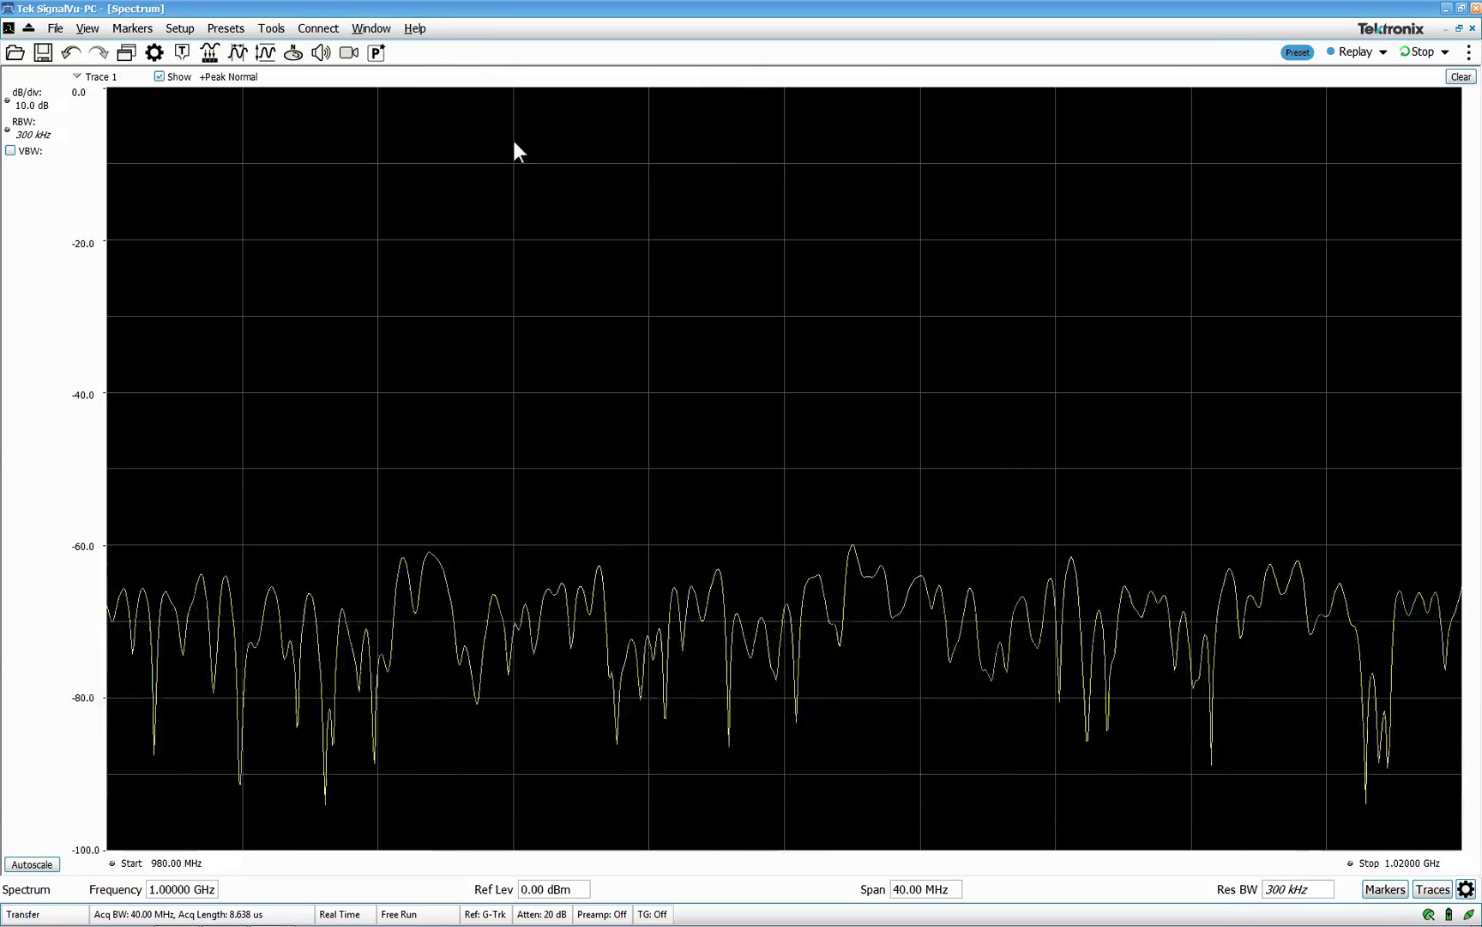
{"action": "left_click", "coordinate": [348, 53]}
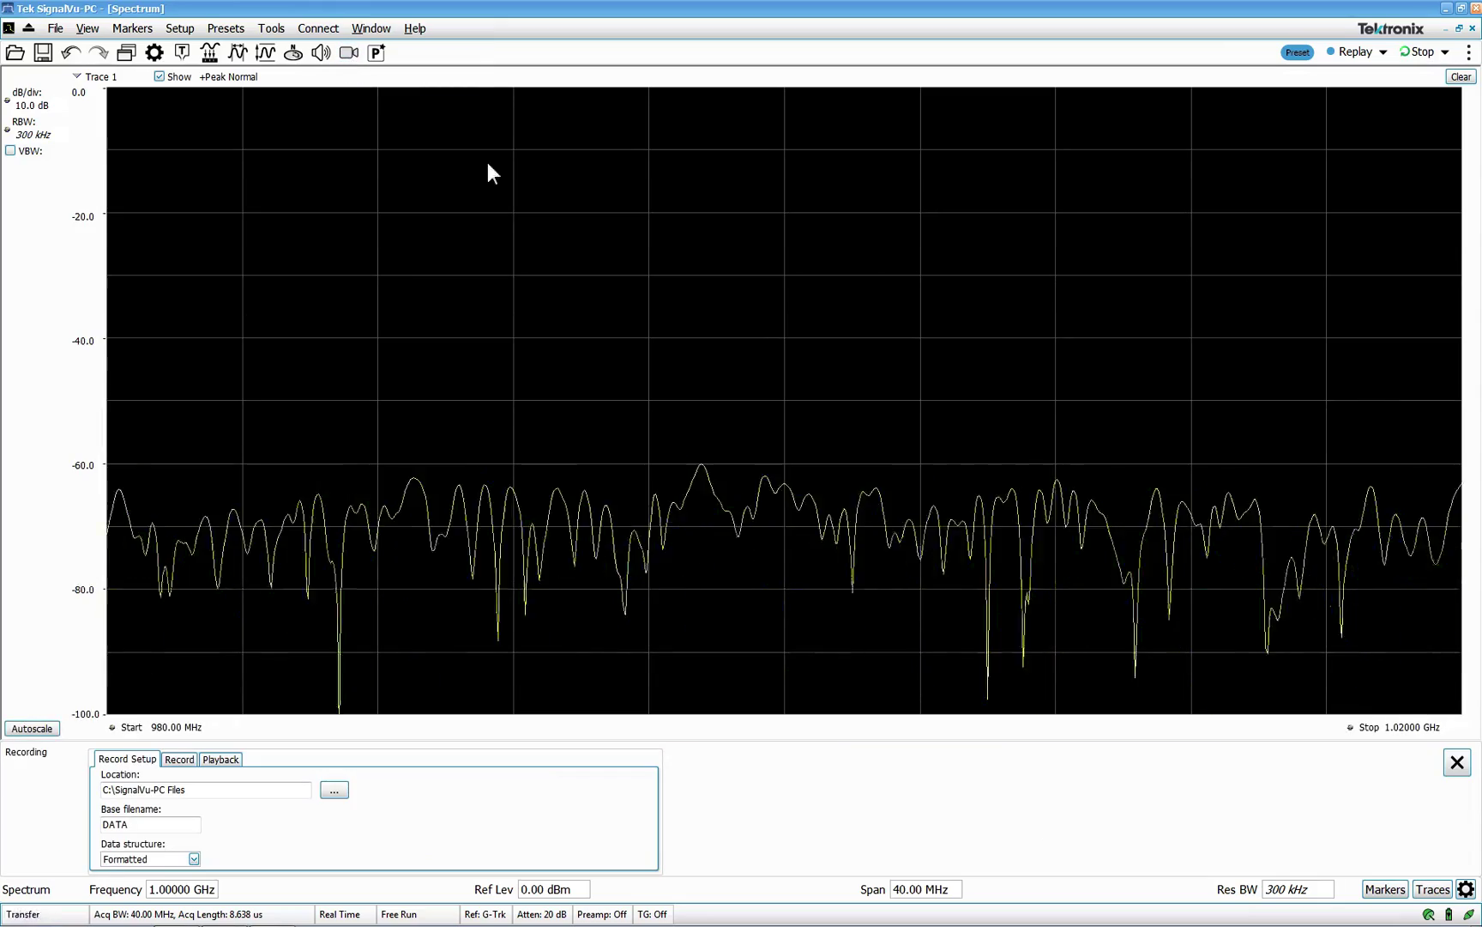
{"action": "left_click", "coordinate": [182, 760]}
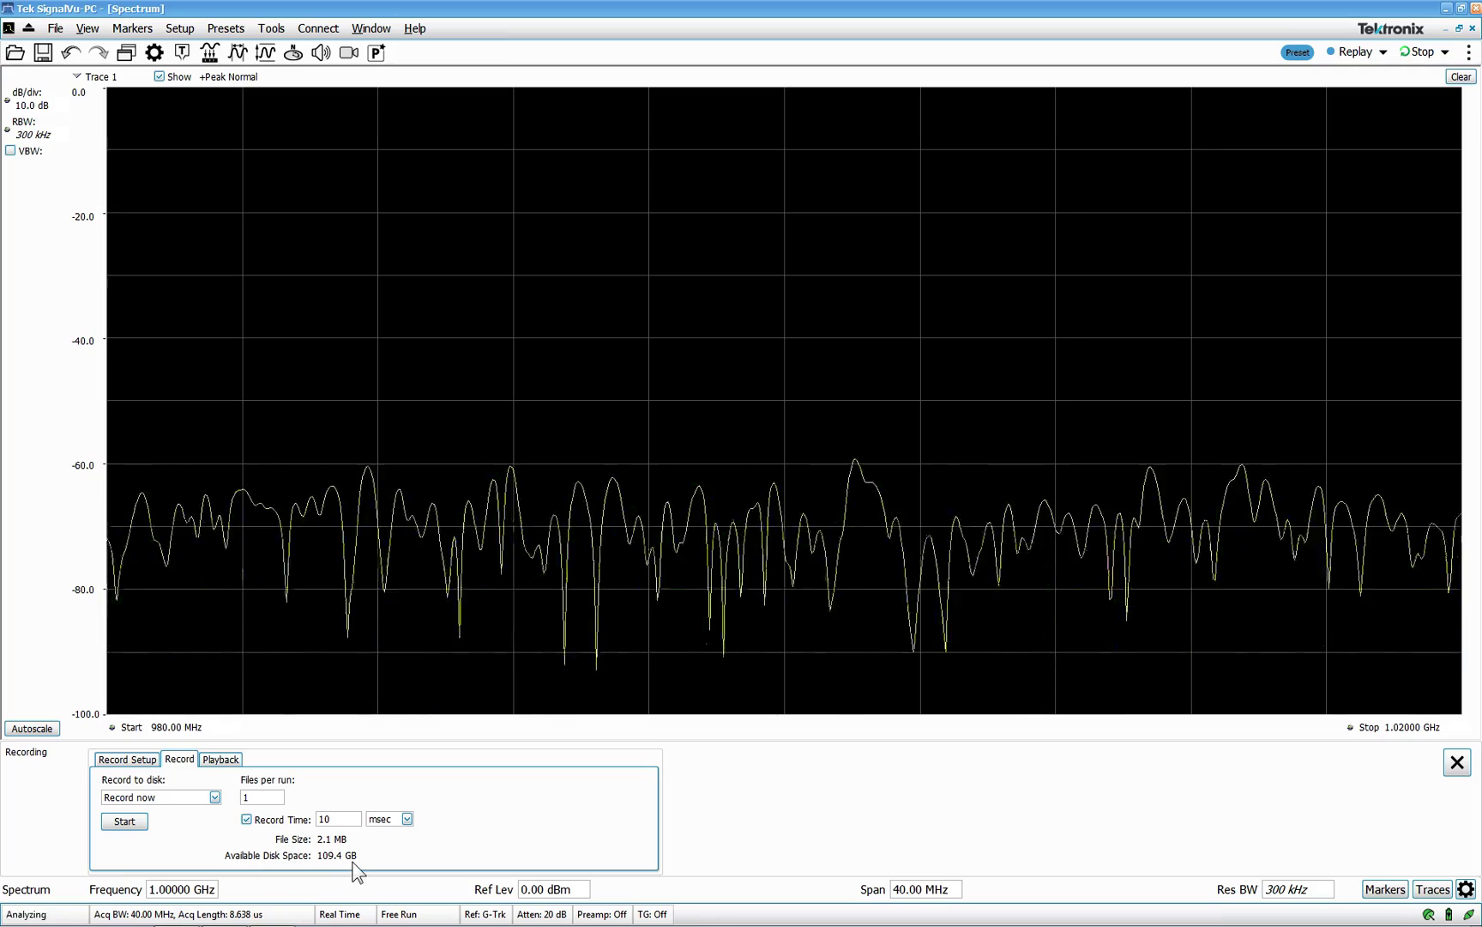
{"action": "left_click", "coordinate": [158, 801]}
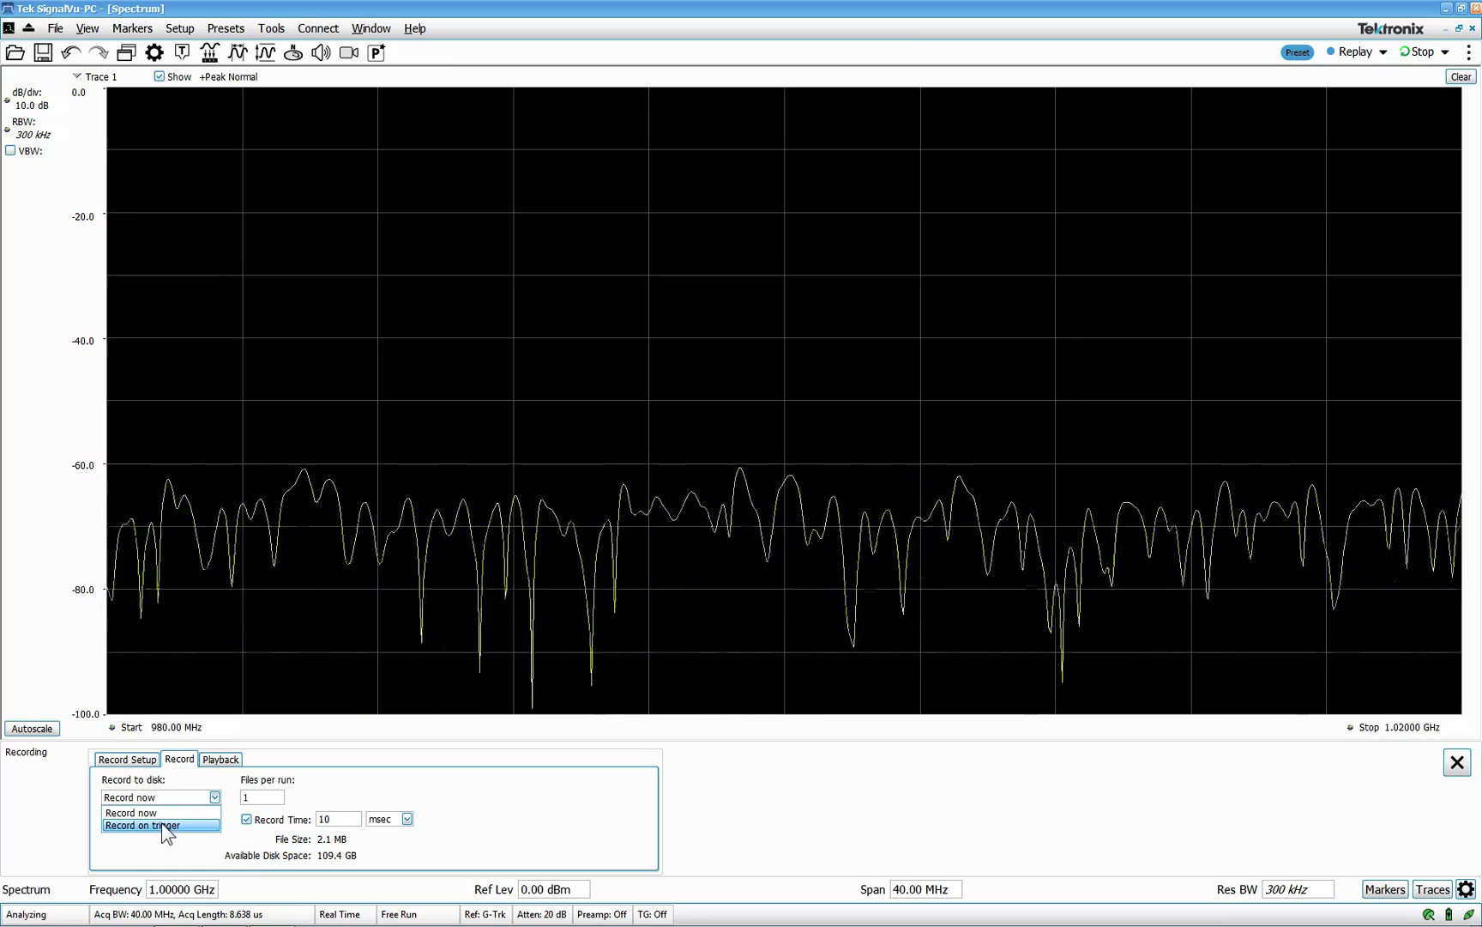
{"action": "left_click", "coordinate": [326, 777]}
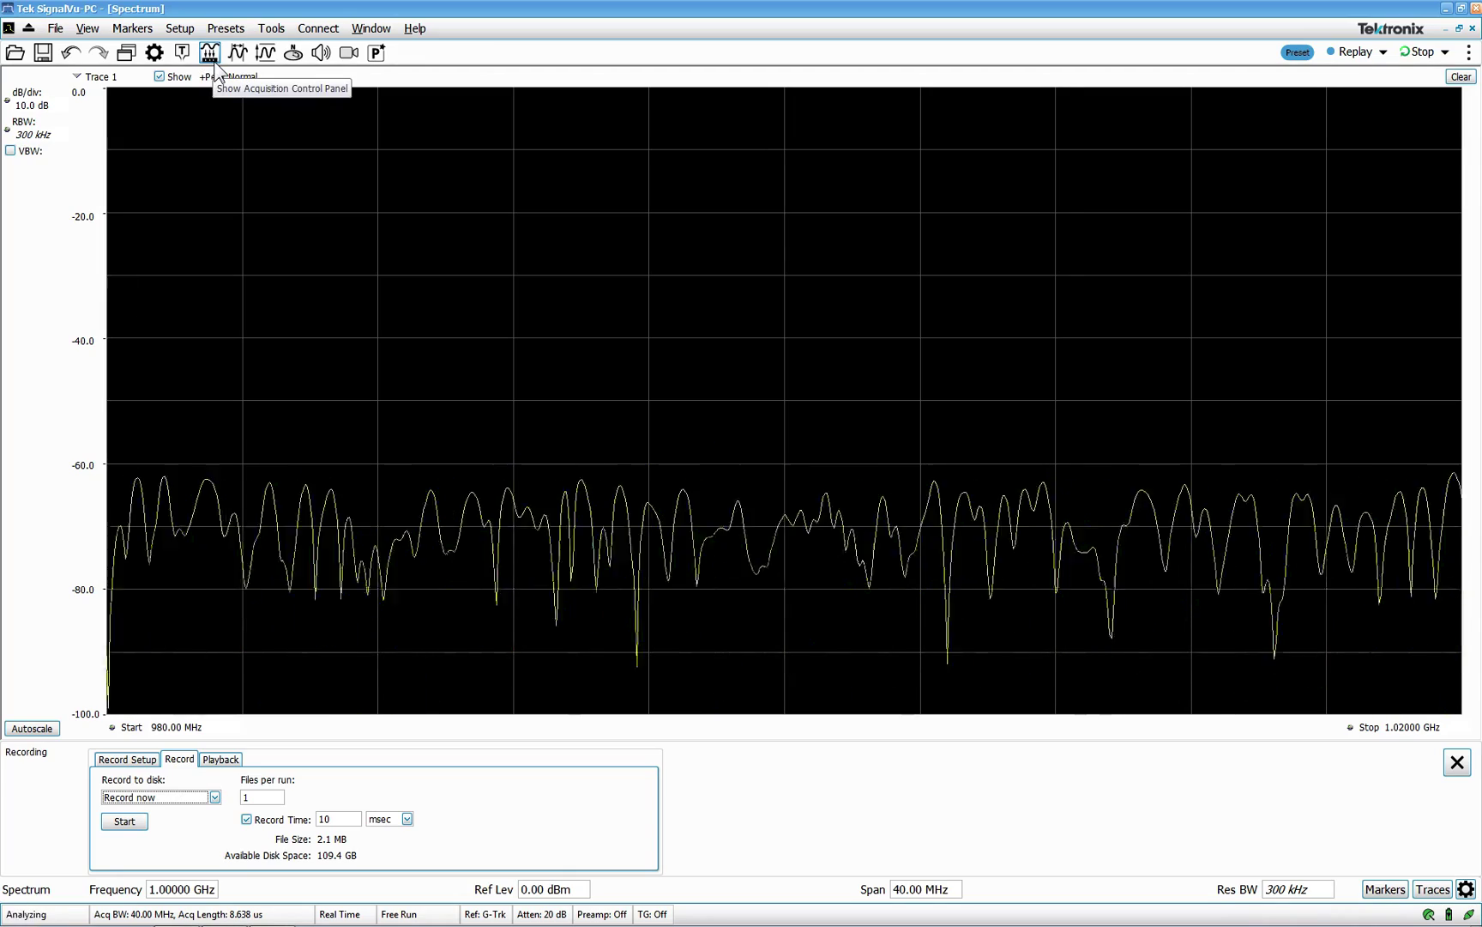
Show the Frequency Reference settings with GNSS tracking source and update the user reference time to 13:58:55
{"action": "left_click", "coordinate": [293, 53]}
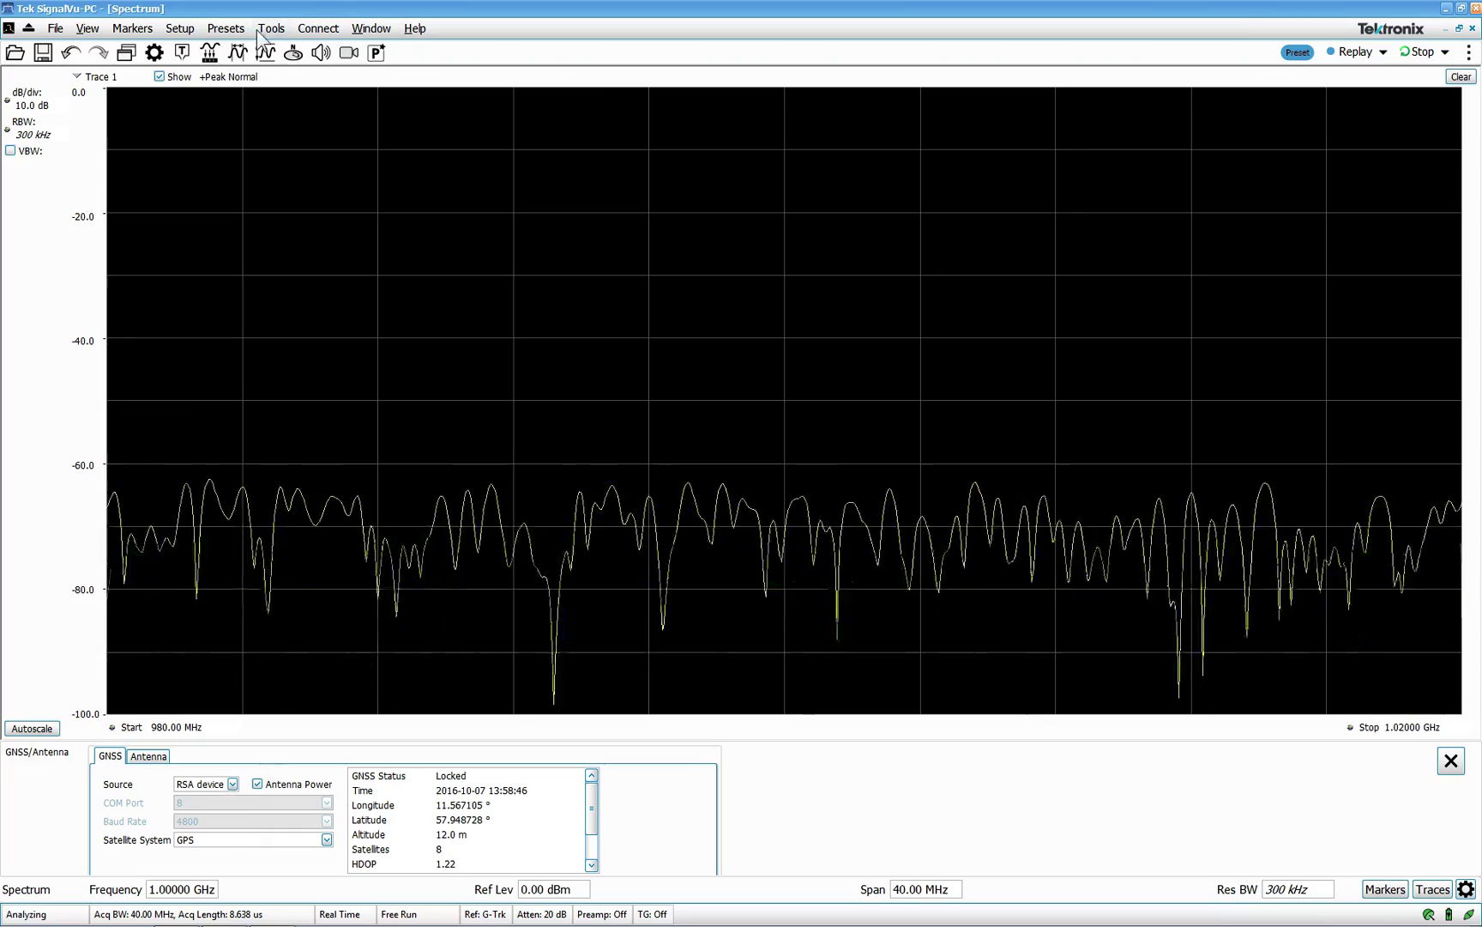
{"action": "left_click", "coordinate": [209, 52]}
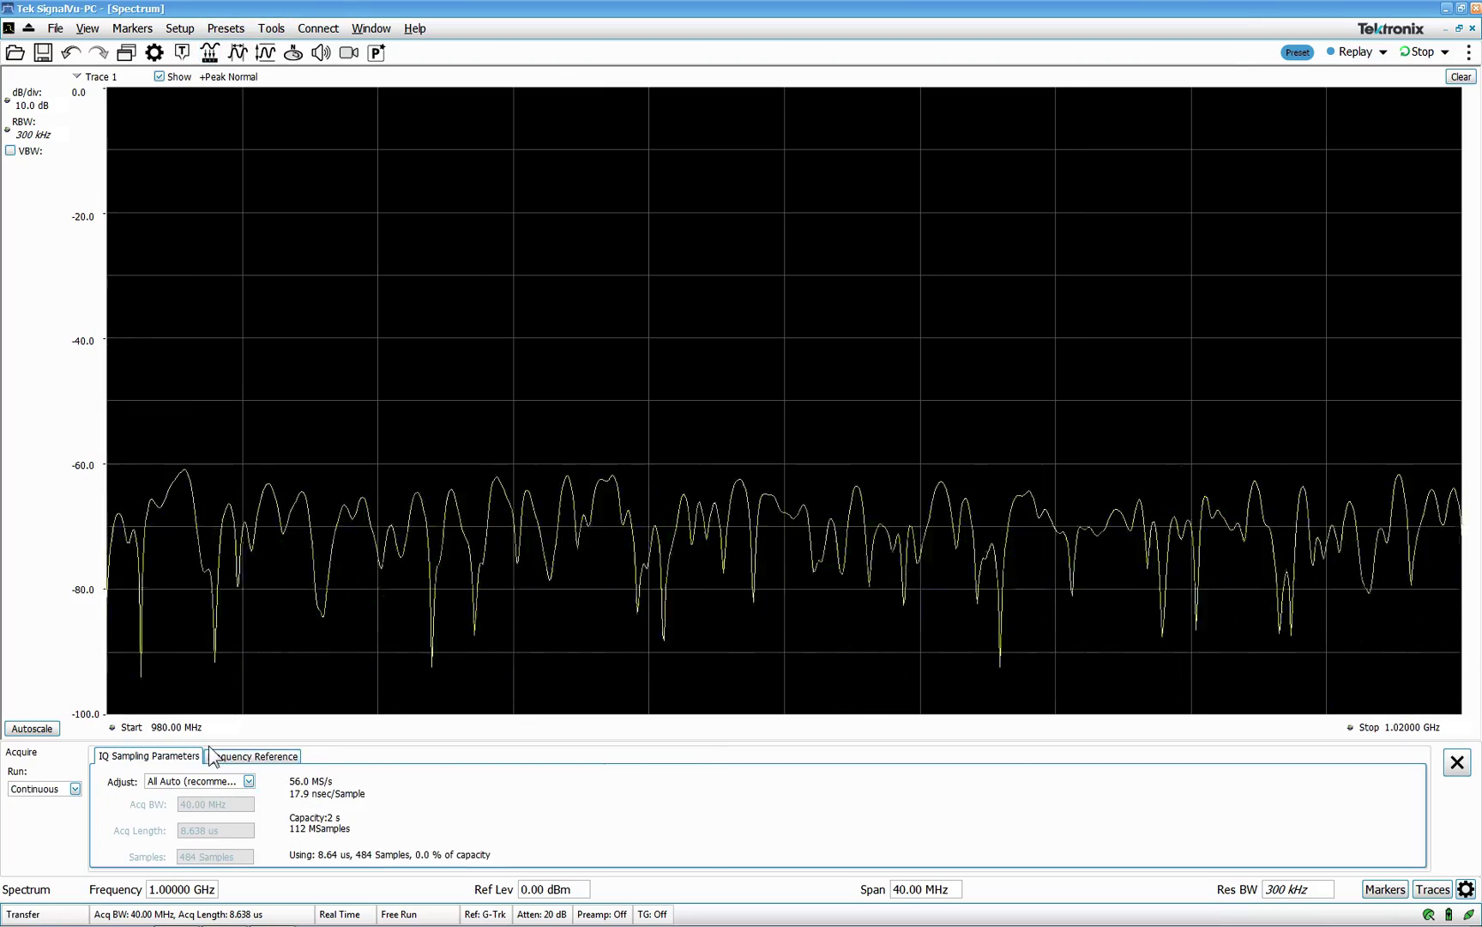
{"action": "left_click", "coordinate": [247, 757]}
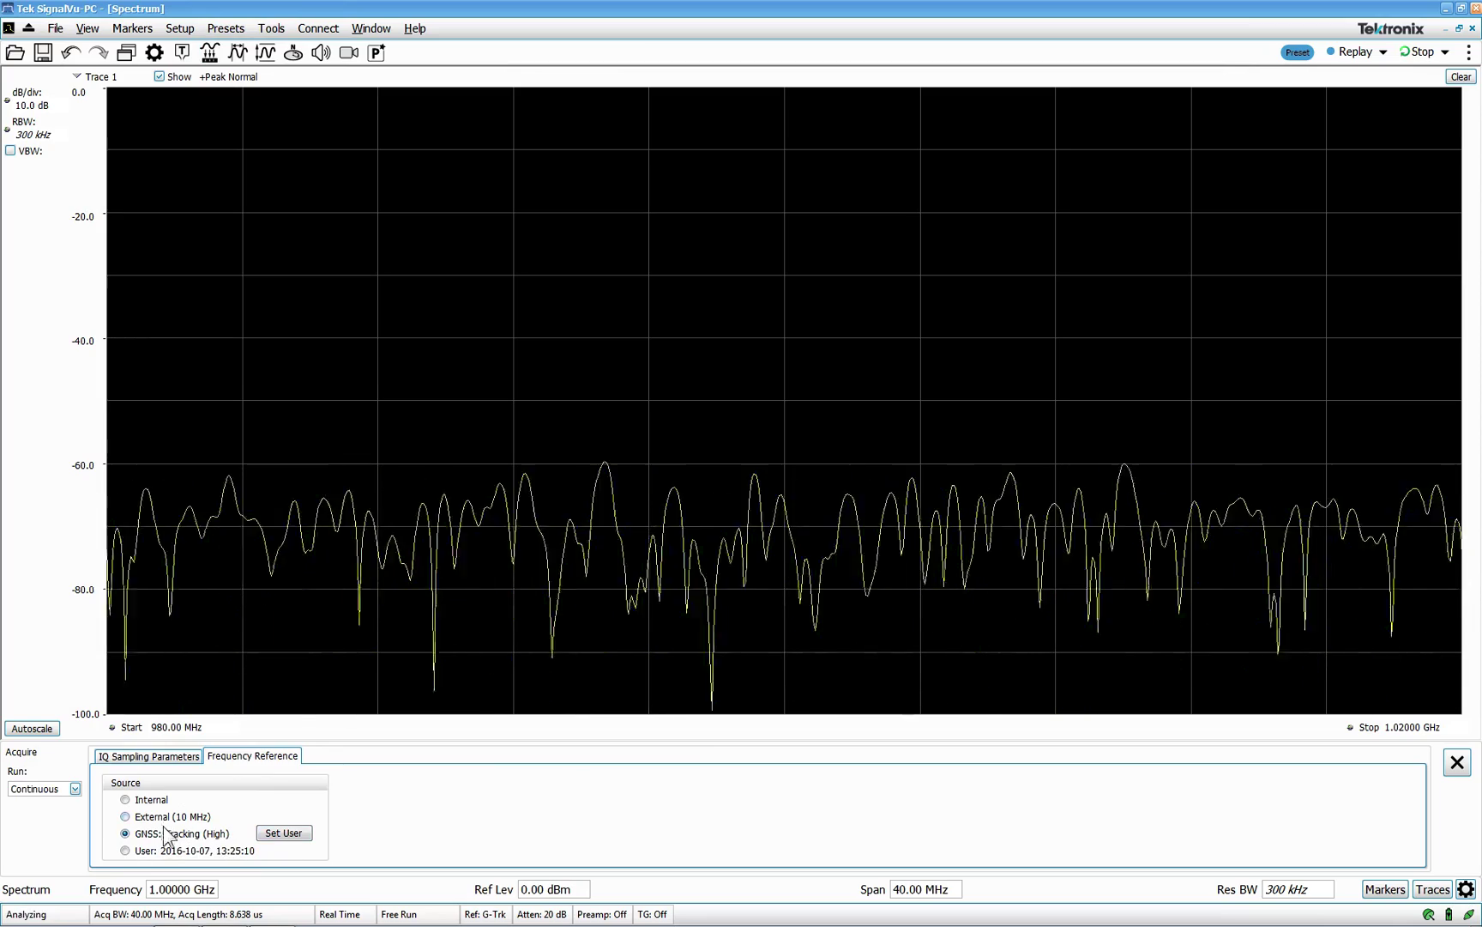
{"action": "left_click", "coordinate": [284, 832]}
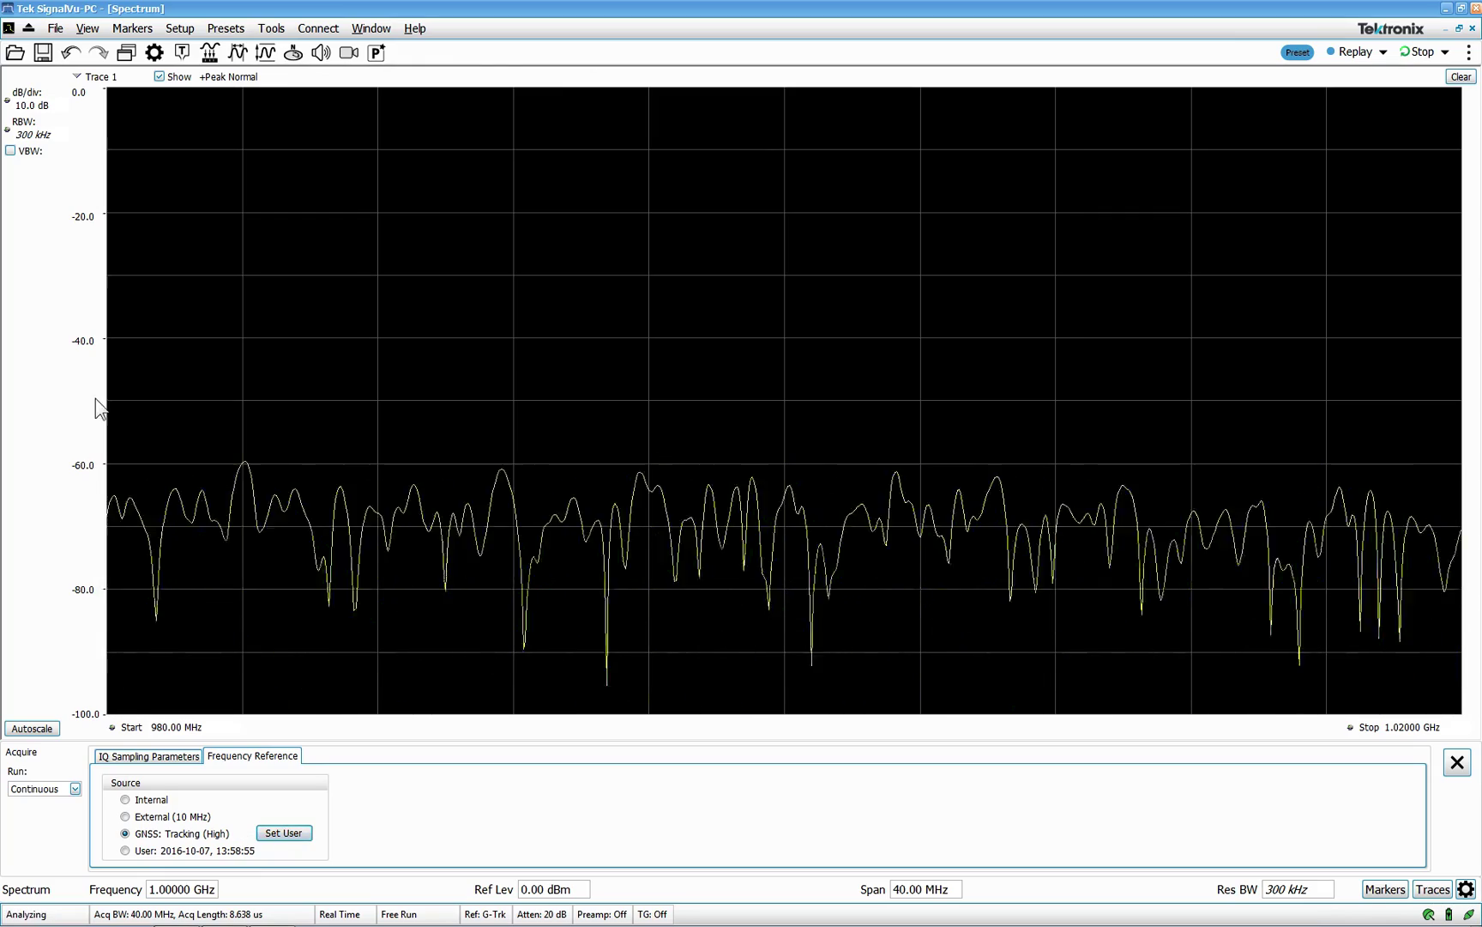
In Select Displays, hide unpurchased measurements and list the RF Measurements Pulsed RF displays
{"action": "left_click", "coordinate": [126, 54]}
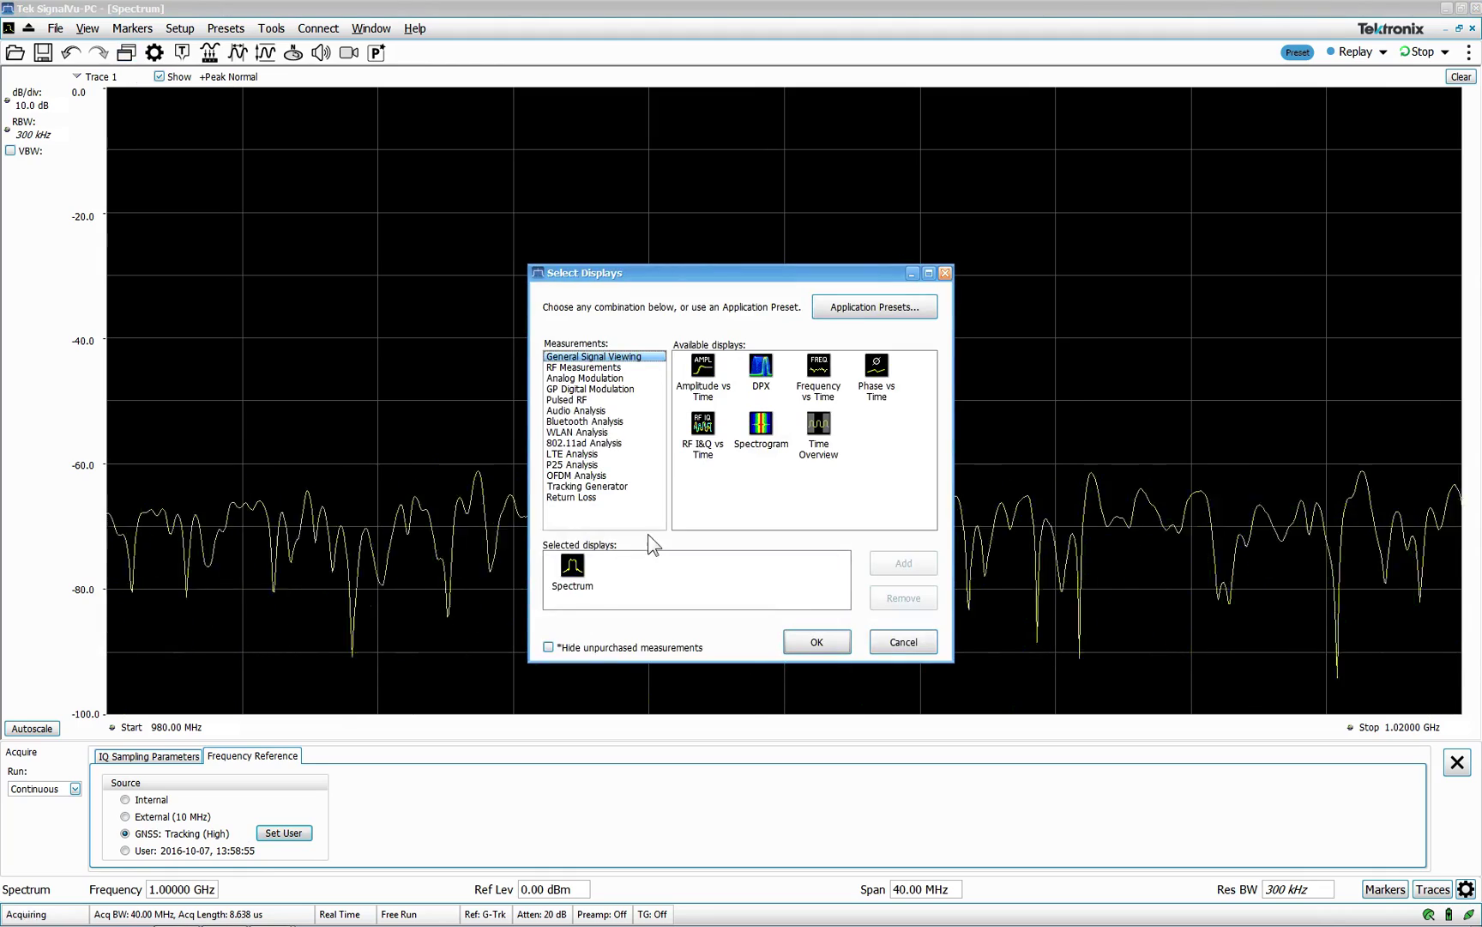
{"action": "left_click", "coordinate": [550, 647]}
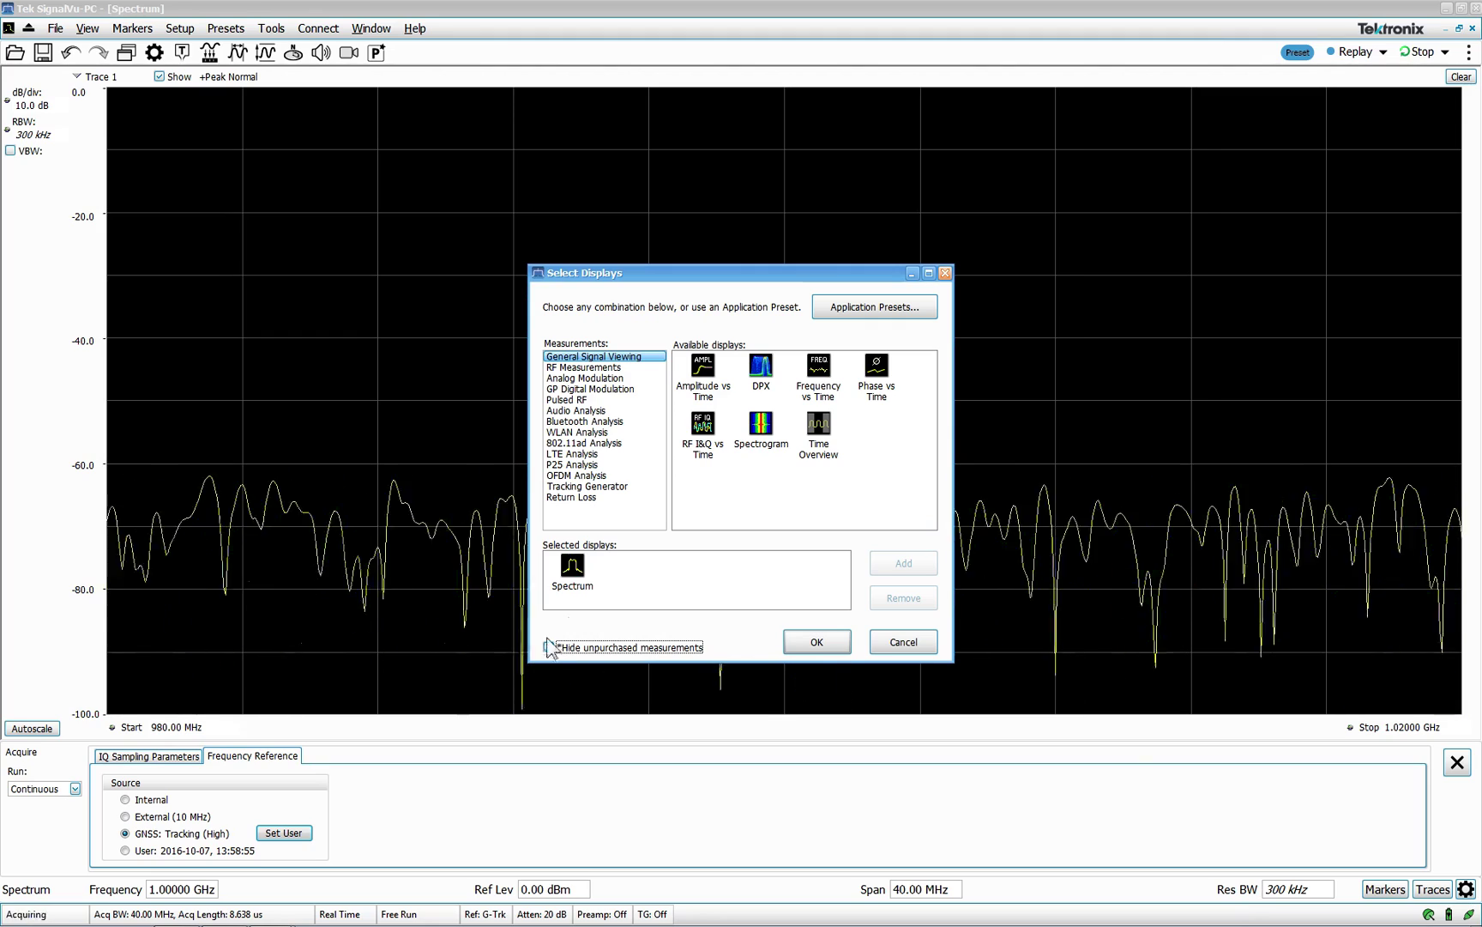
{"action": "left_click", "coordinate": [605, 368]}
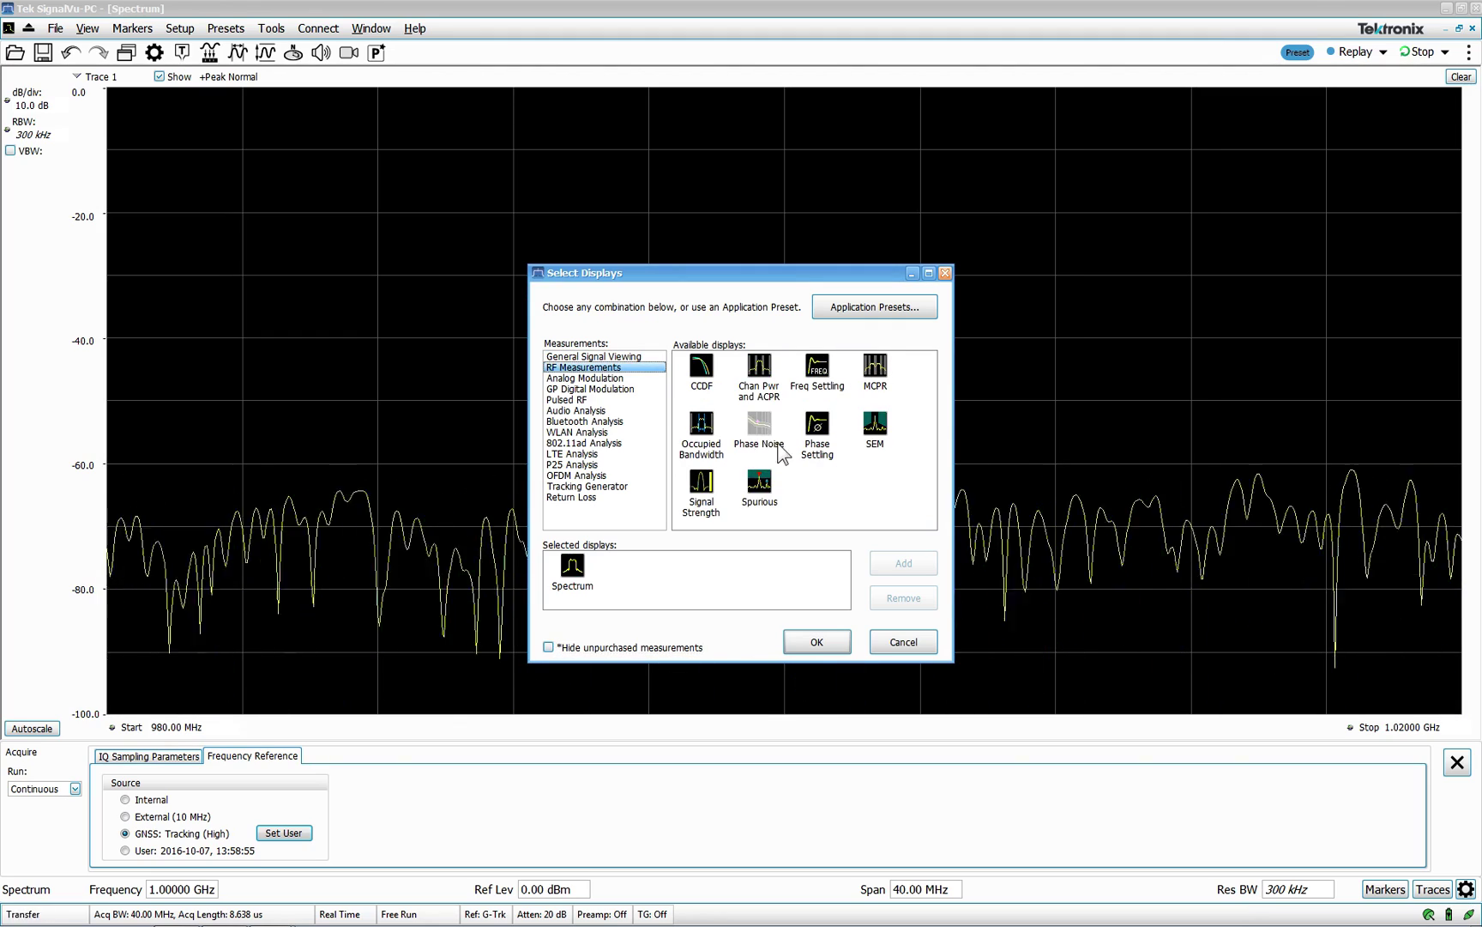
{"action": "left_click", "coordinate": [550, 647]}
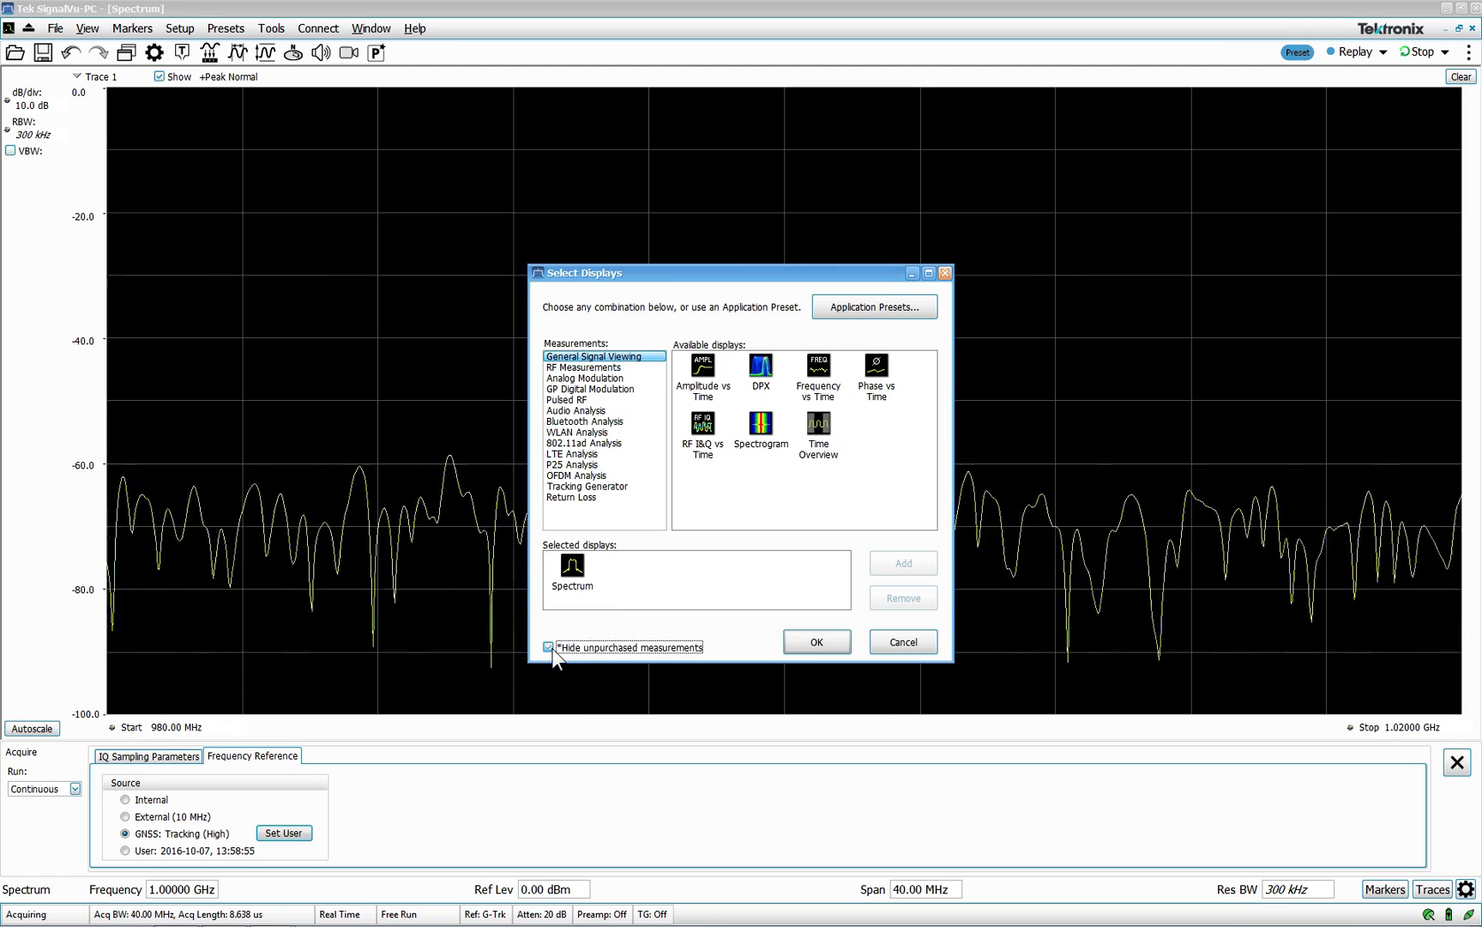
{"action": "left_click", "coordinate": [613, 367]}
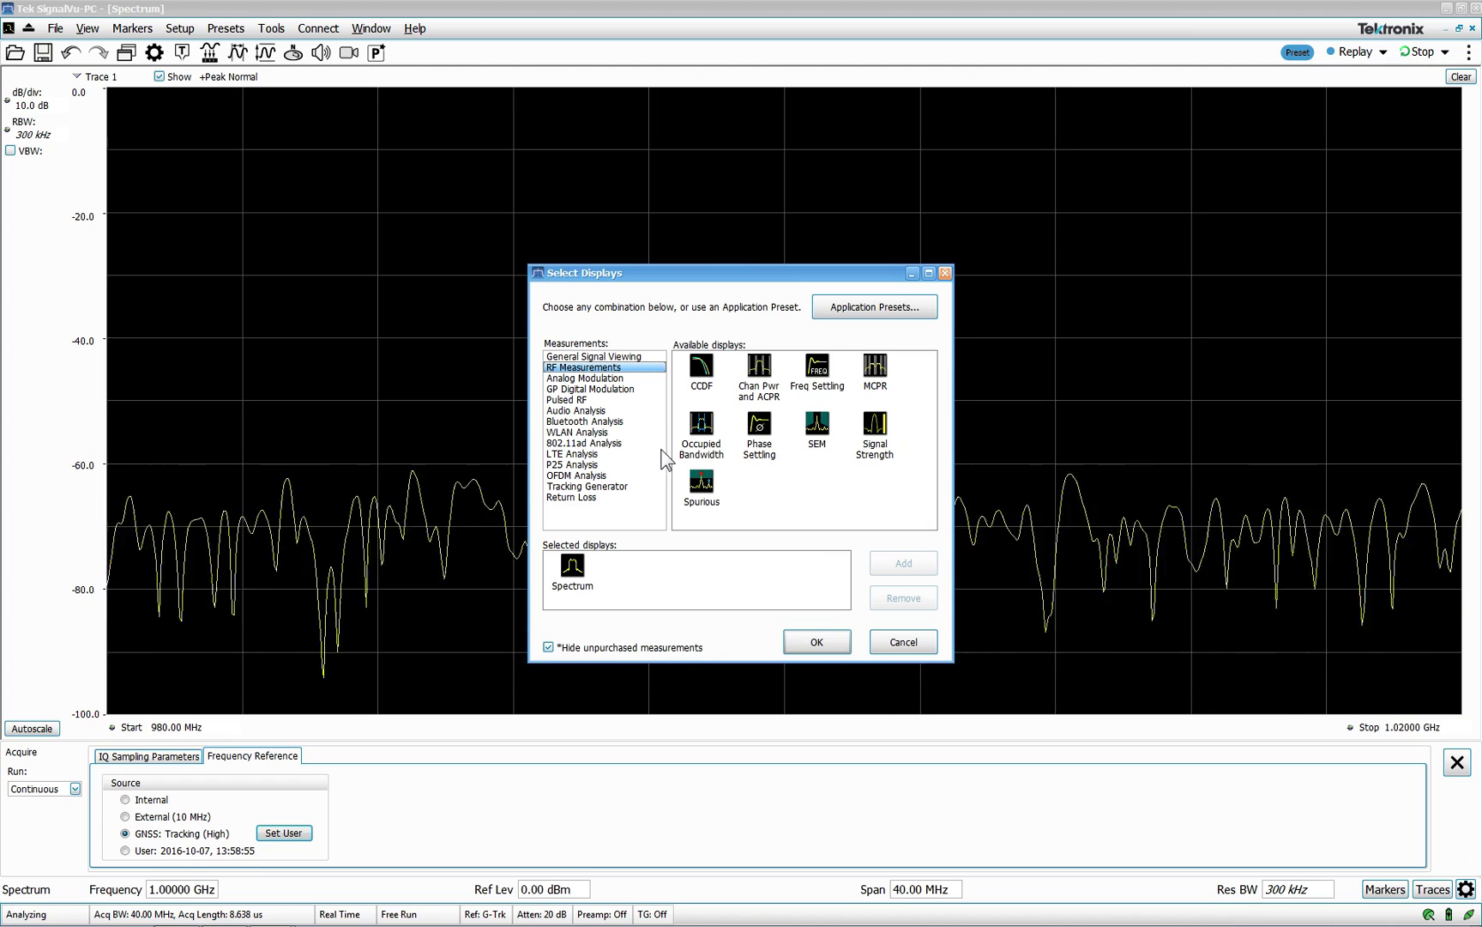
{"action": "left_click", "coordinate": [659, 398]}
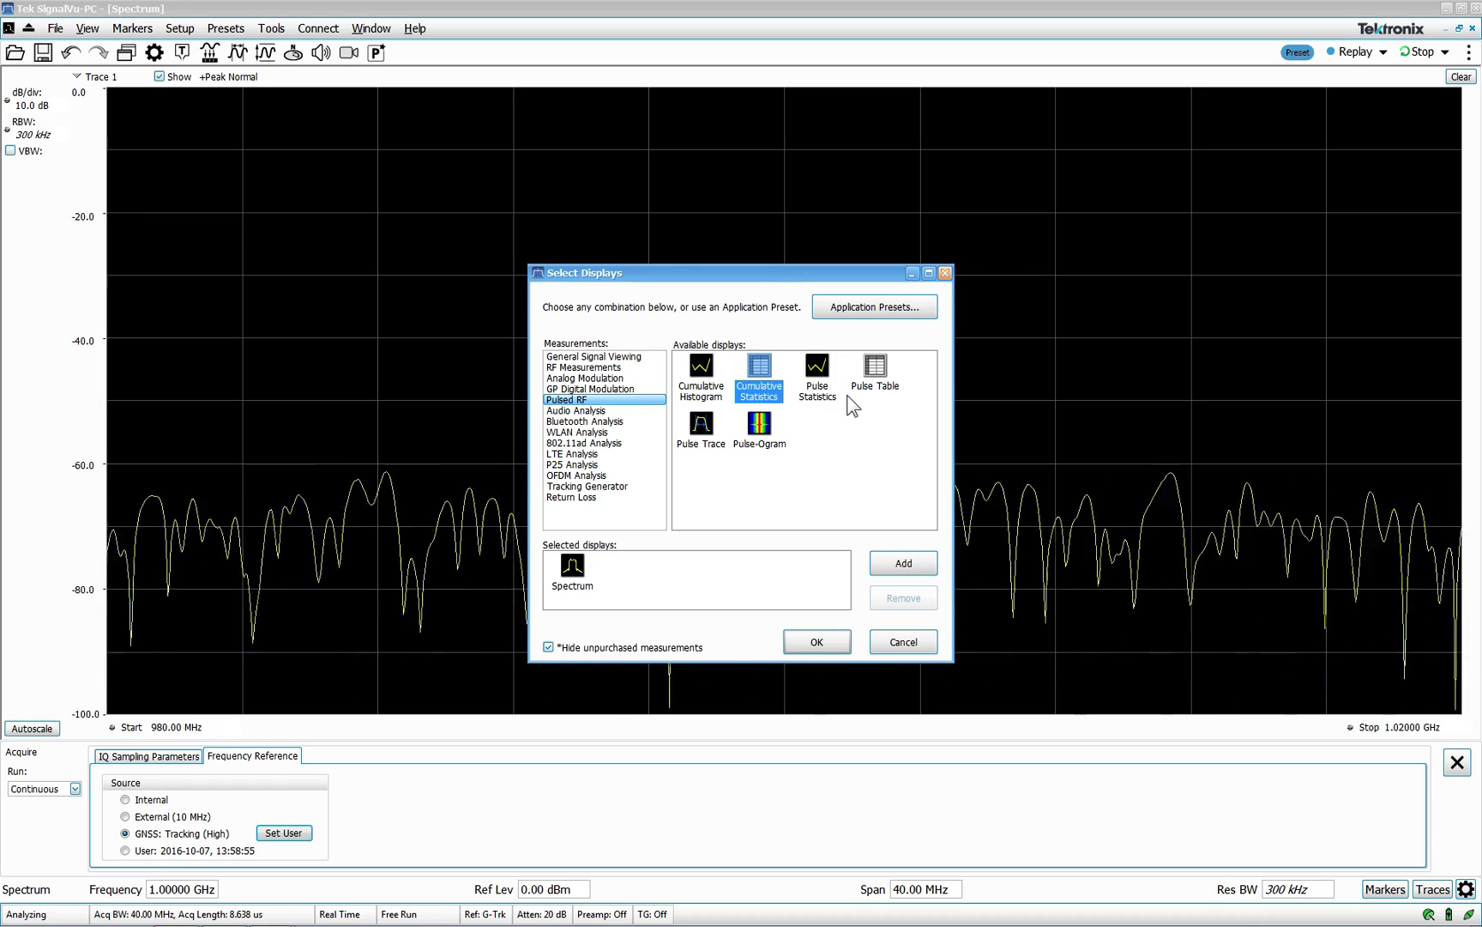
Tune the centre frequency to 2.44 GHz
{"action": "left_click", "coordinate": [901, 642]}
{"action": "left_click", "coordinate": [201, 889]}
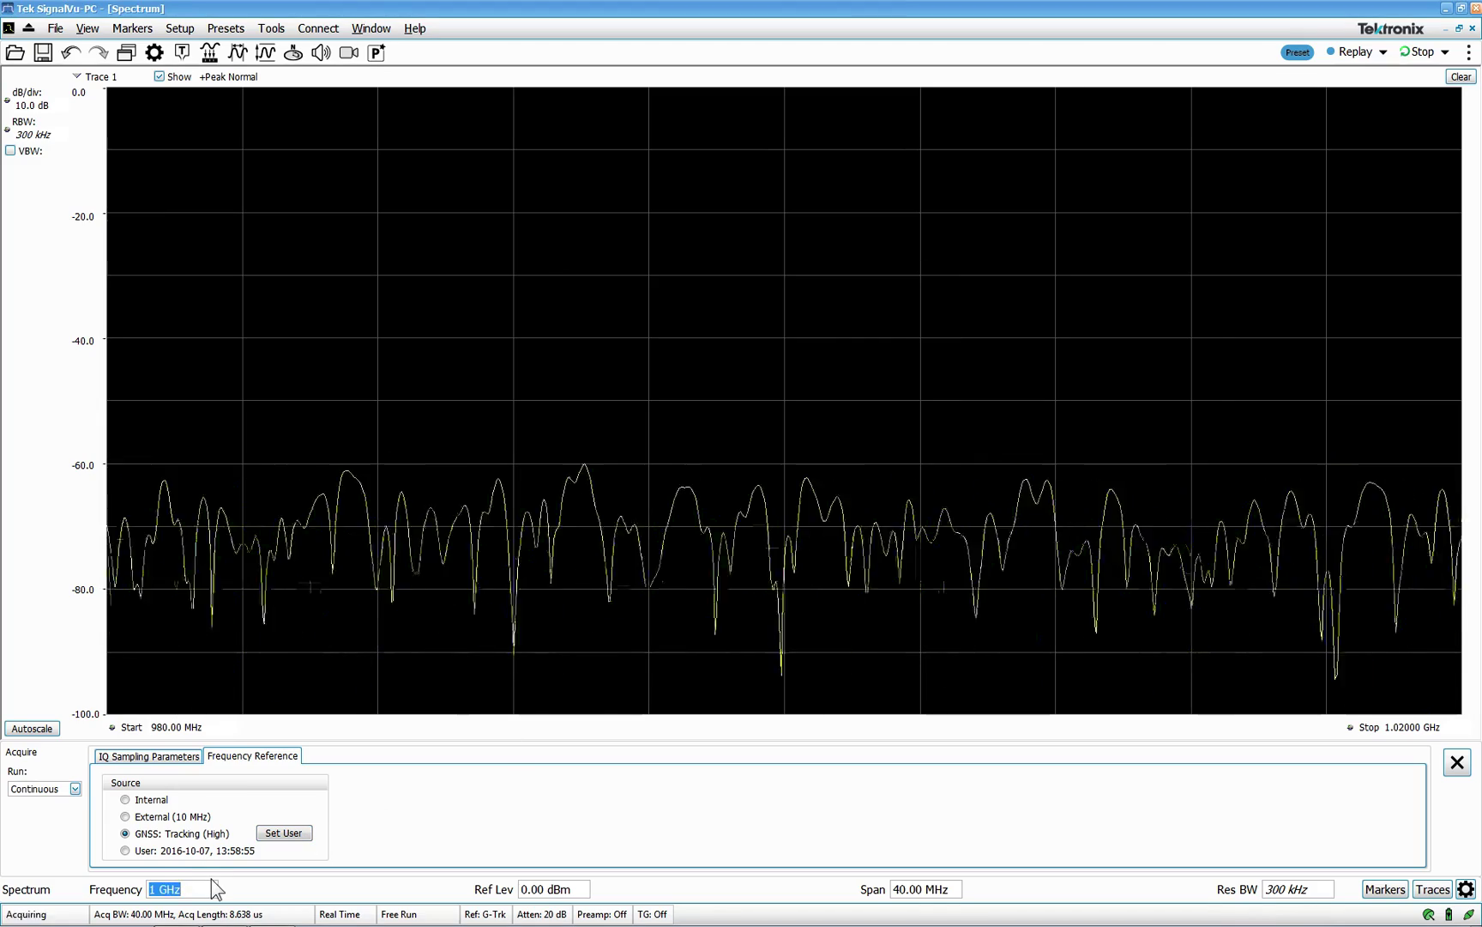
{"action": "type", "text": "2.44g"}
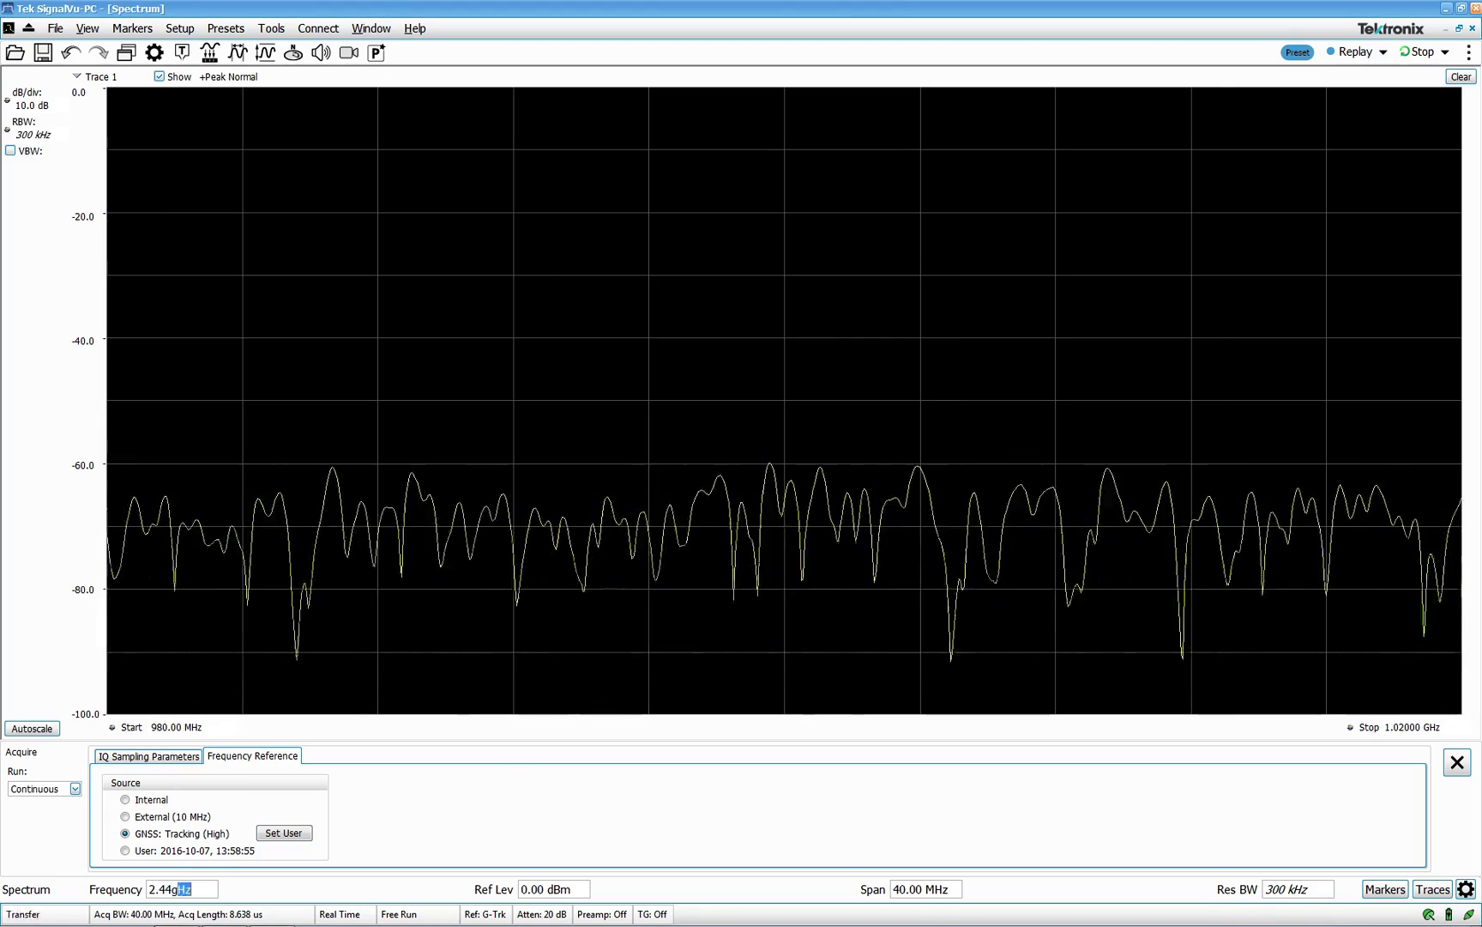
{"action": "key", "text": "Return"}
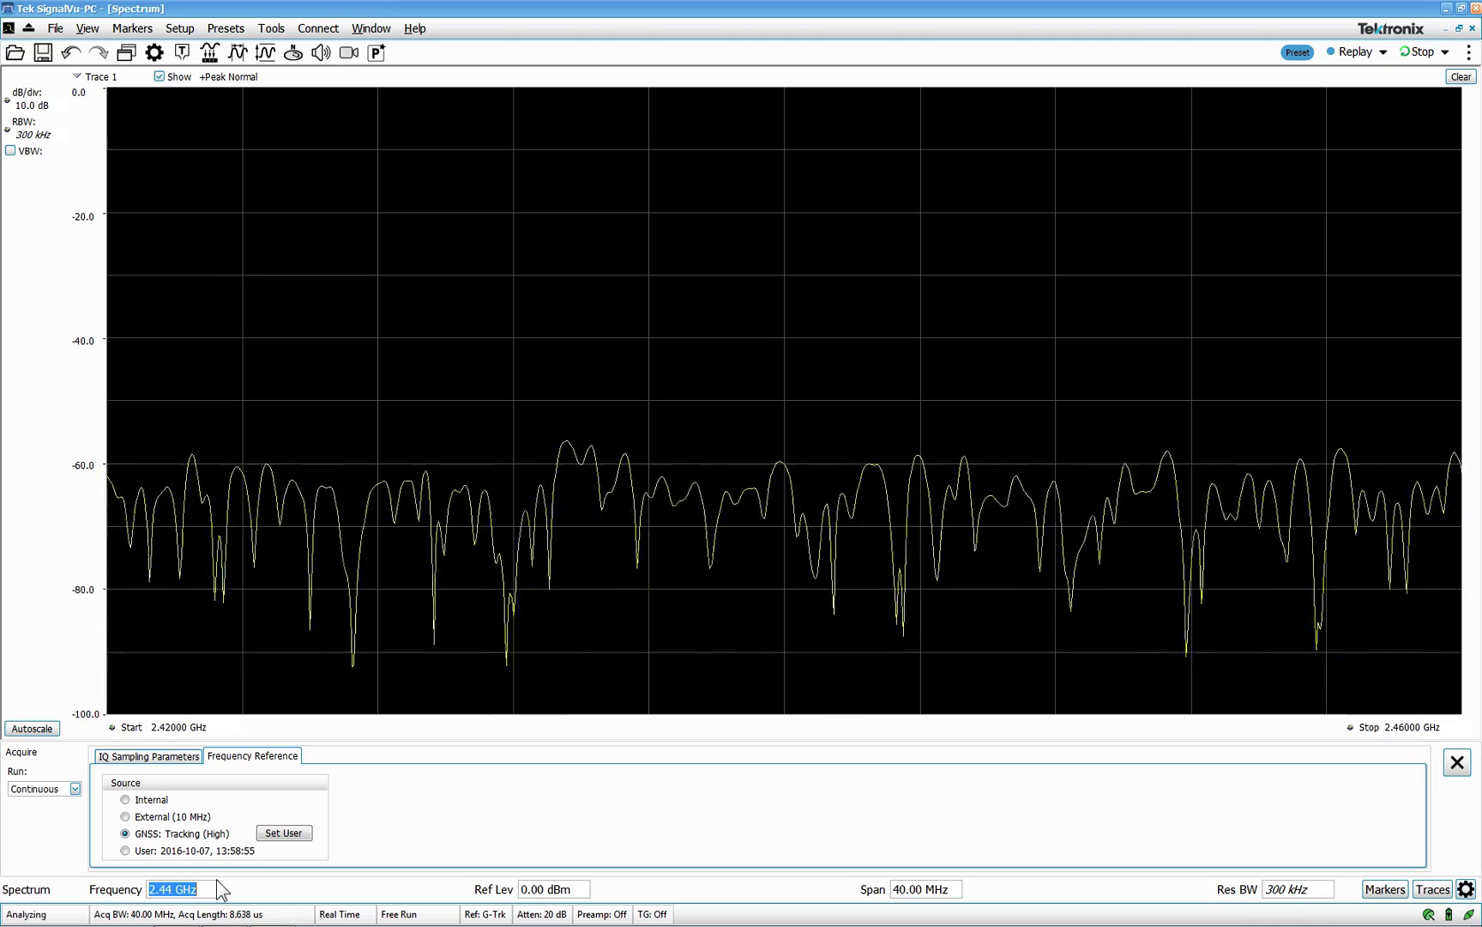
Add a DPX Spectrum display alongside Spectrum
{"action": "left_click", "coordinate": [126, 53]}
{"action": "double_click", "coordinate": [759, 377]}
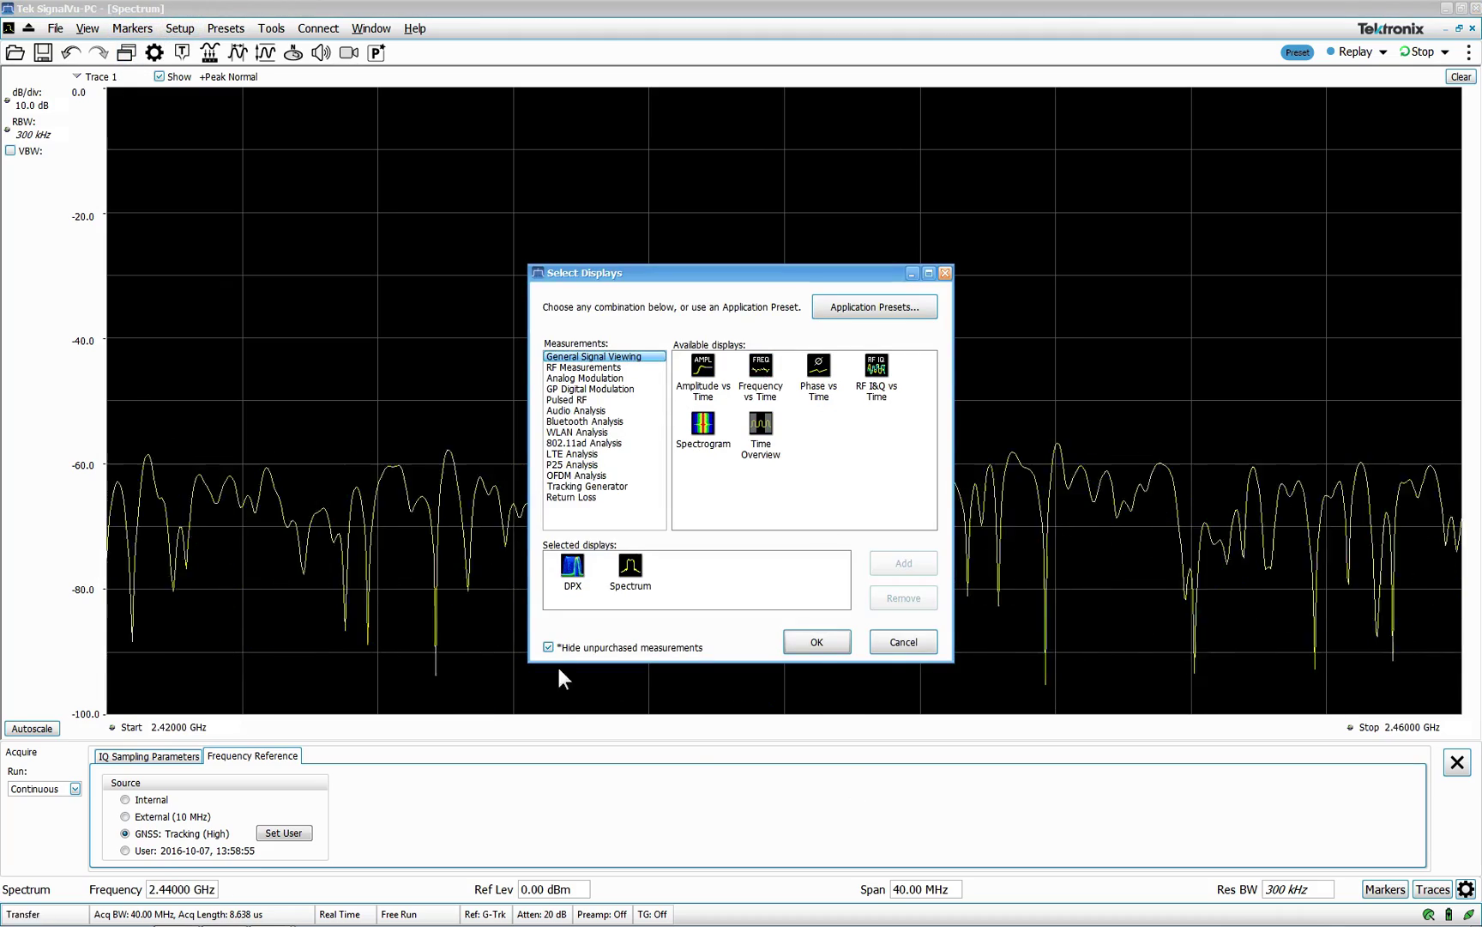
{"action": "left_click", "coordinate": [816, 642]}
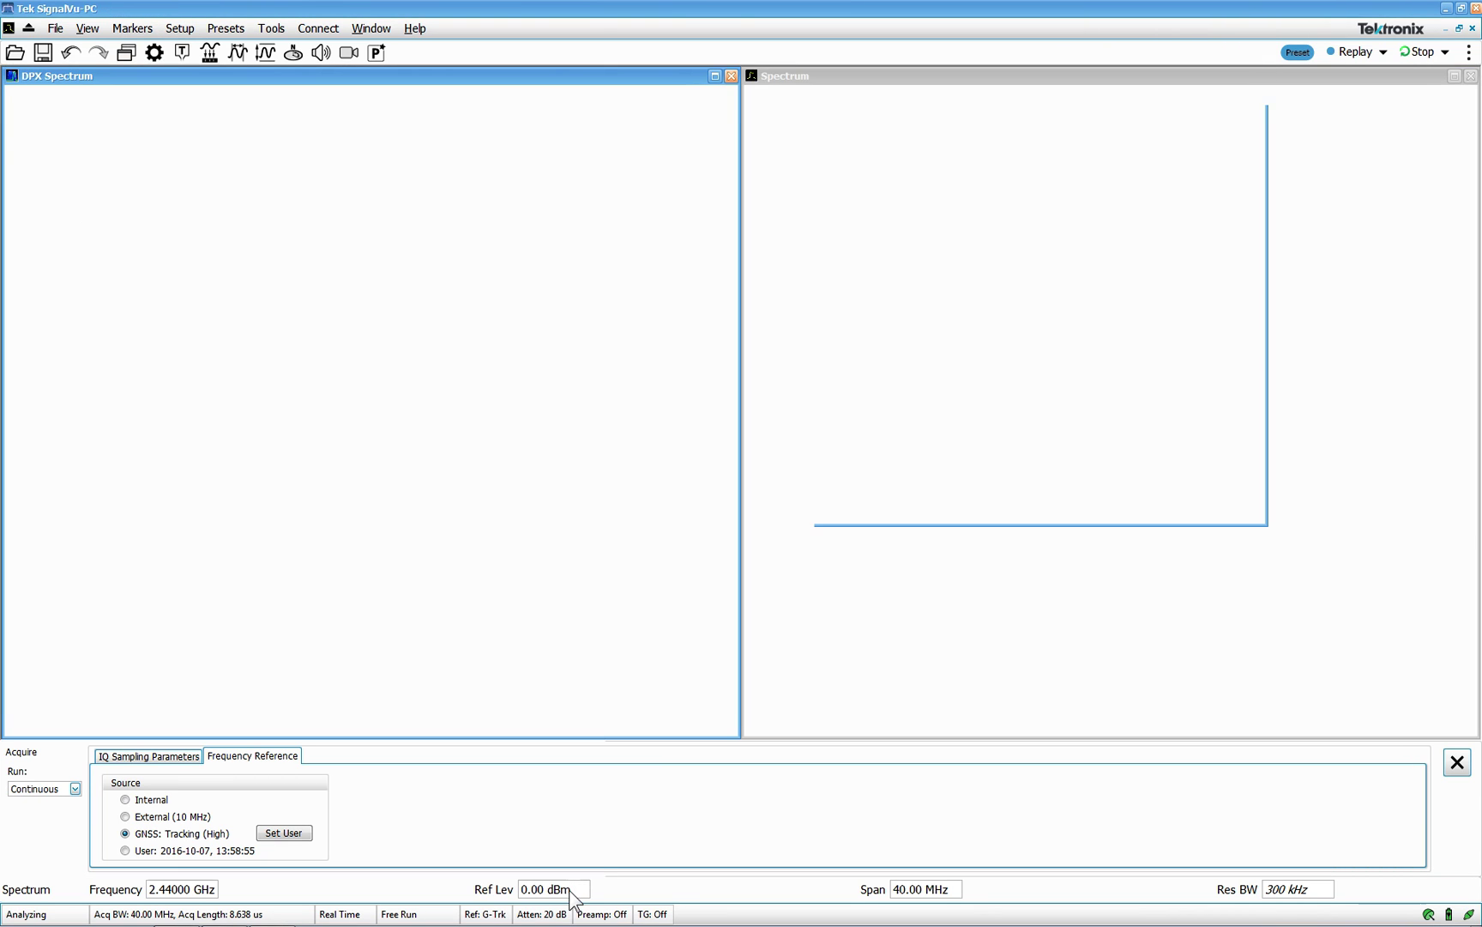
Set the reference level to -30 dBm and pan the DPX centre to 2.41259 GHz
{"action": "left_click", "coordinate": [571, 888]}
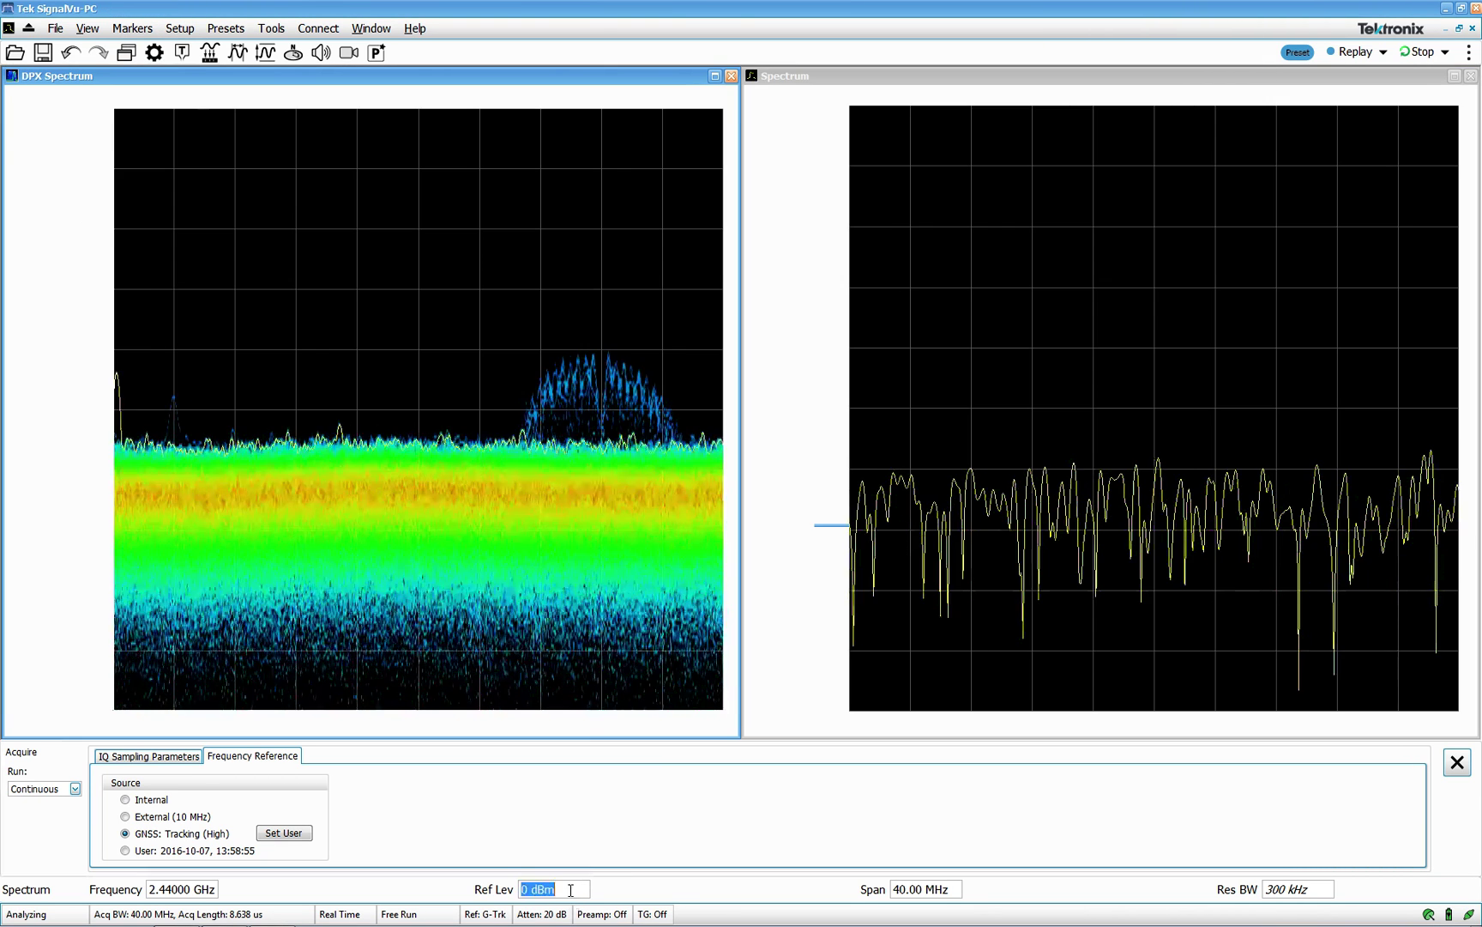
{"action": "type", "text": "-30"}
{"action": "key", "text": "Return"}
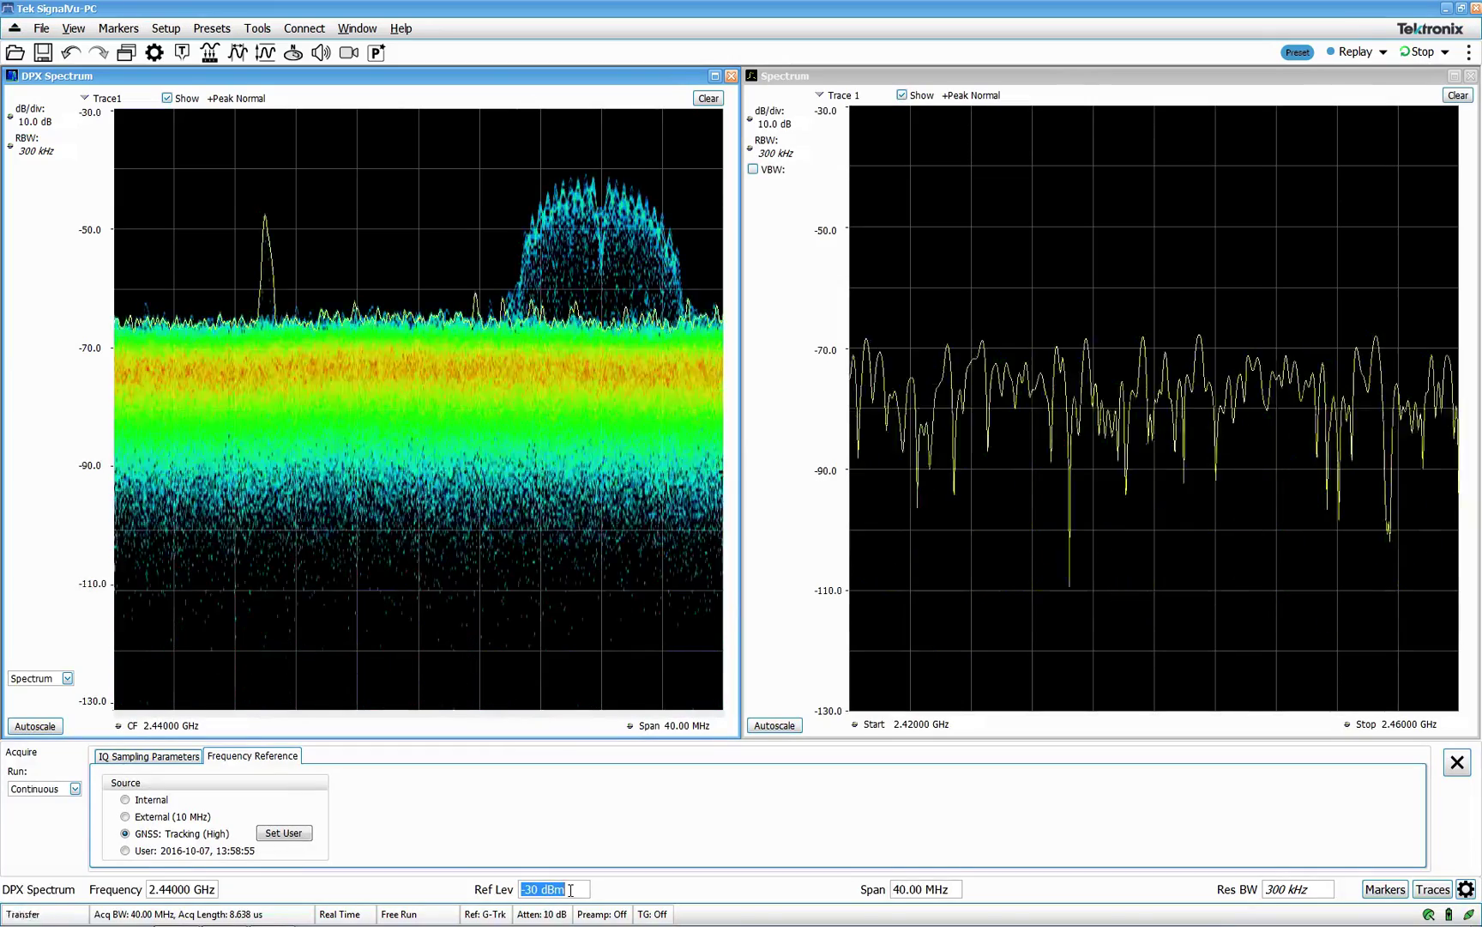
{"action": "right_click", "coordinate": [275, 347]}
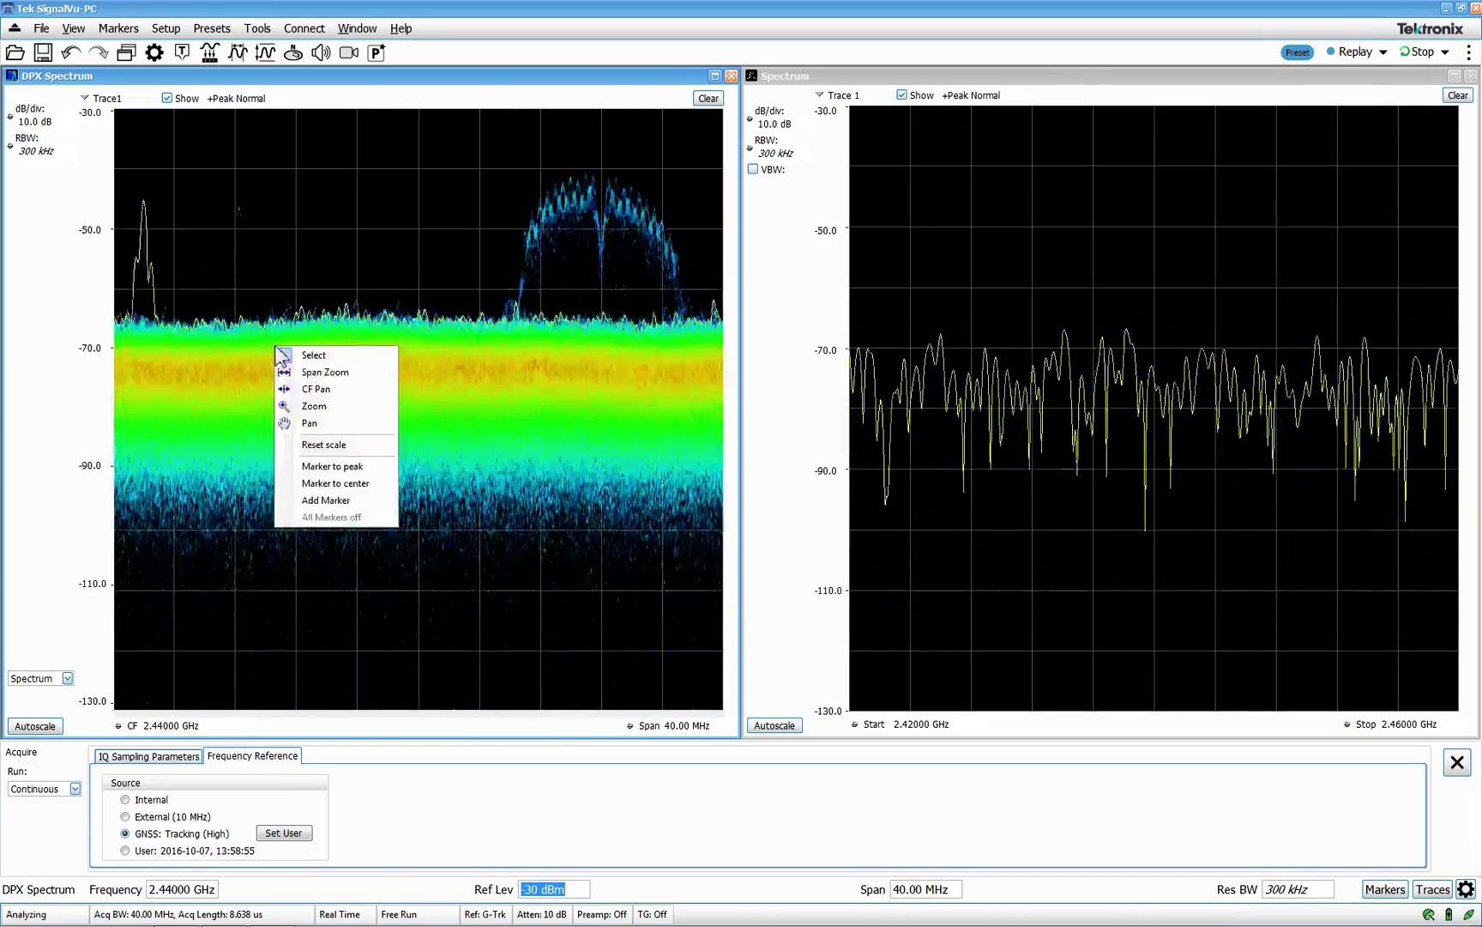
{"action": "left_click", "coordinate": [316, 389]}
{"action": "left_click_drag", "start_coordinate": [283, 347], "coordinate": [521, 391]}
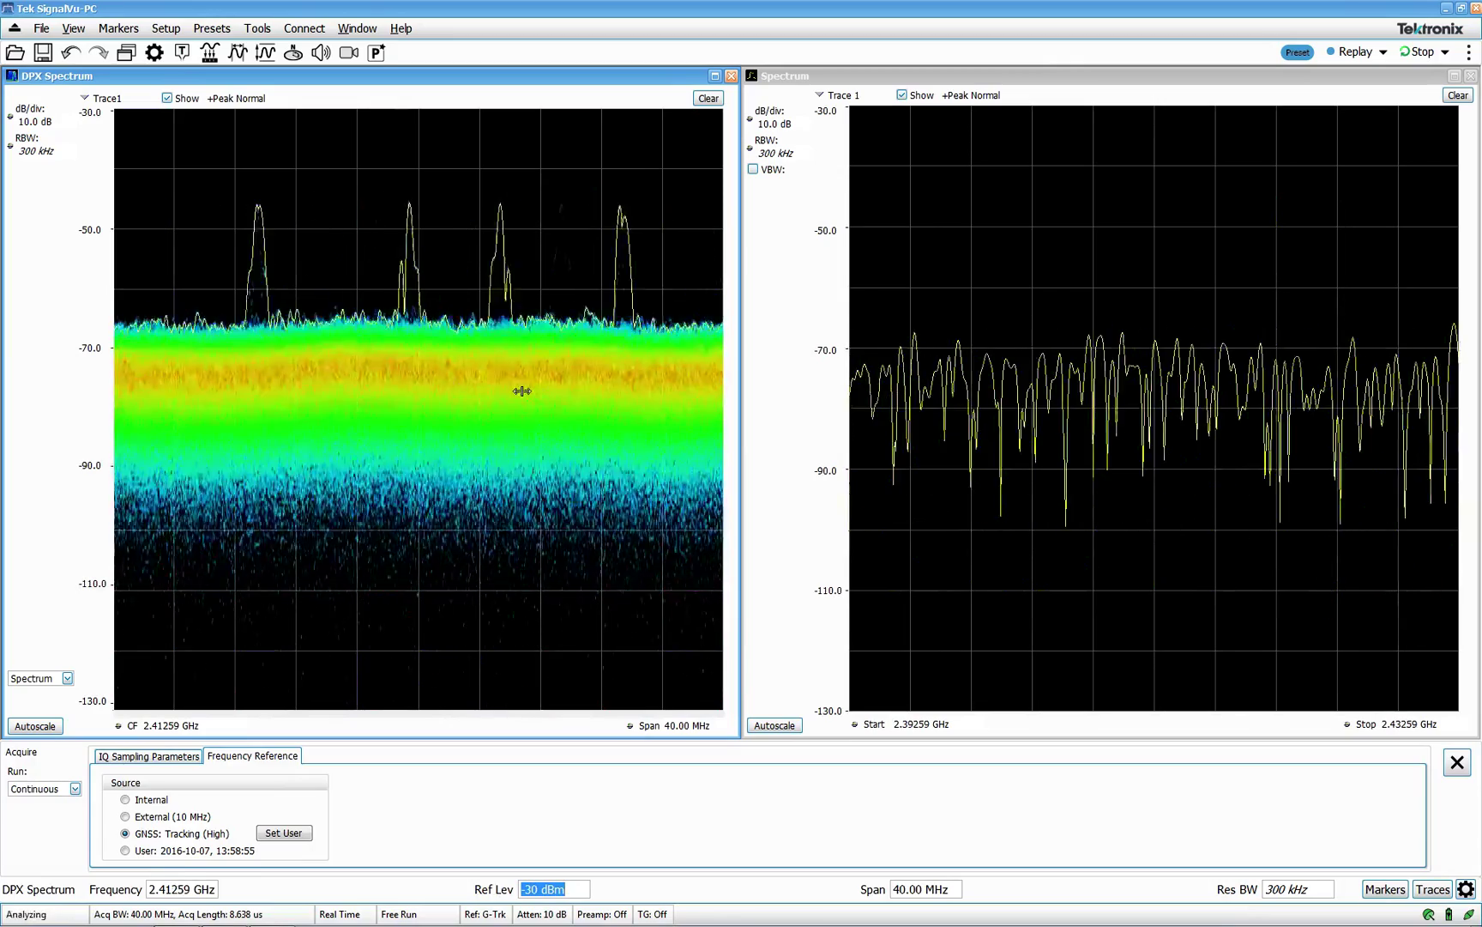
Try trigger levels of -29 dBm and then -26 dBm in the Trigger settings
{"action": "left_click", "coordinate": [73, 29]}
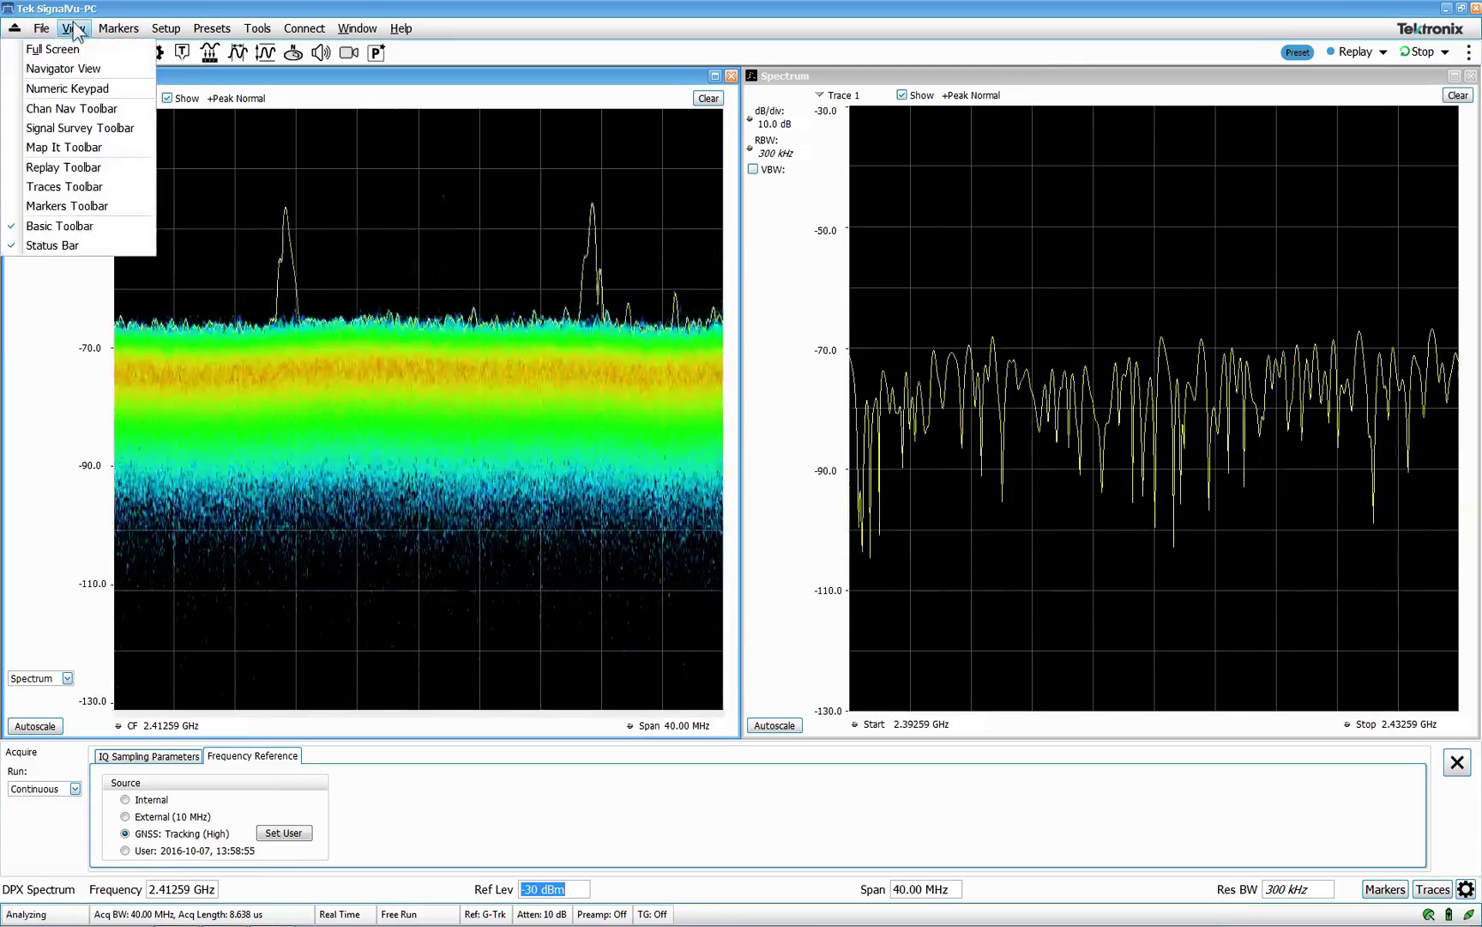
{"action": "left_click", "coordinate": [210, 96]}
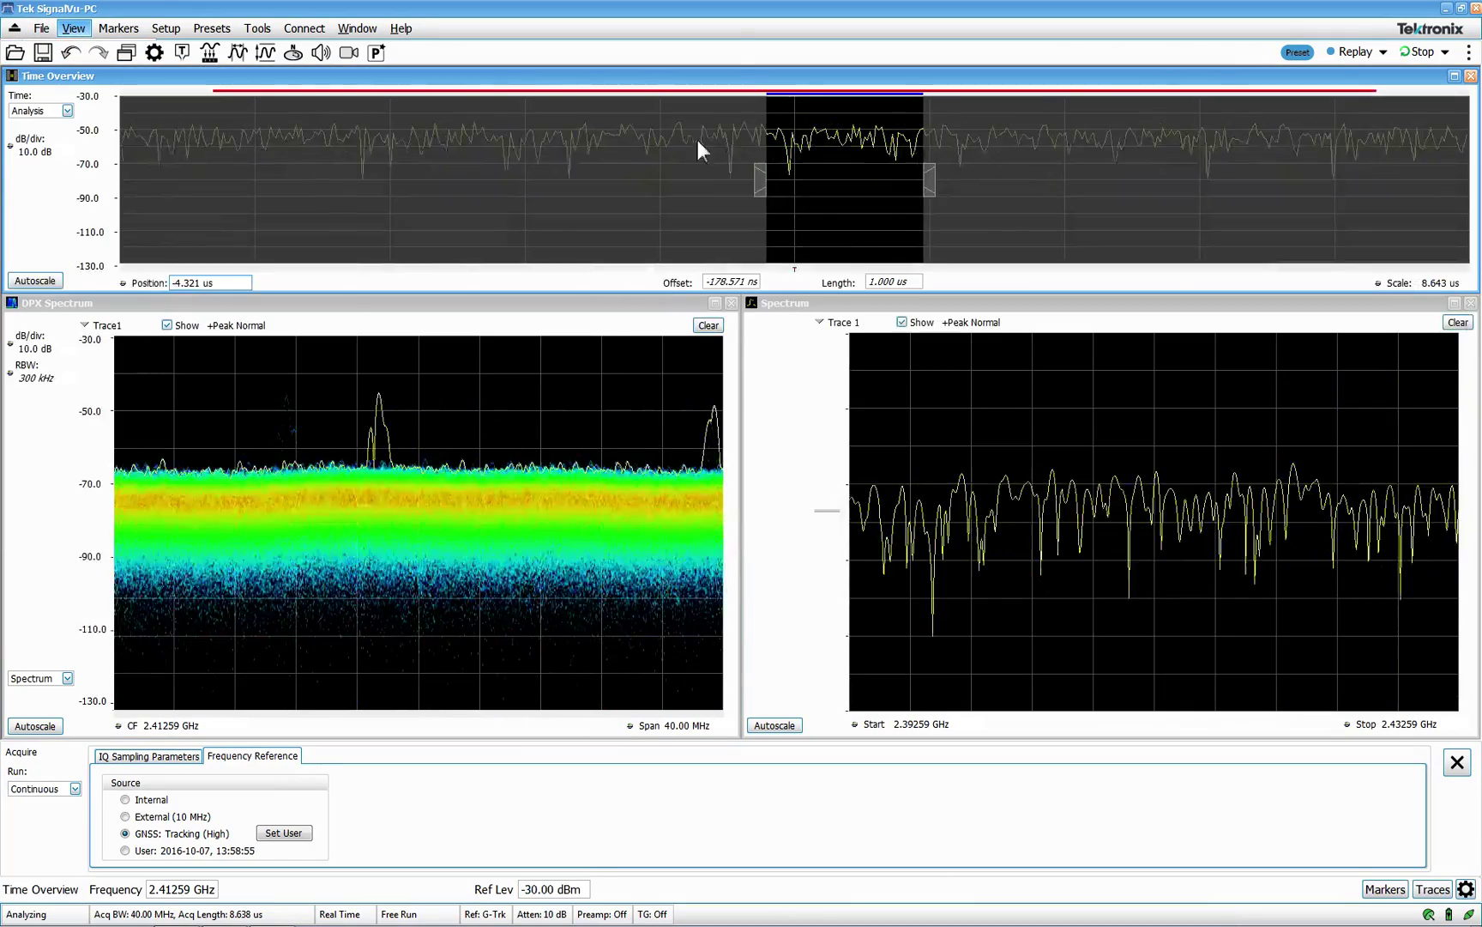
{"action": "left_click", "coordinate": [181, 53]}
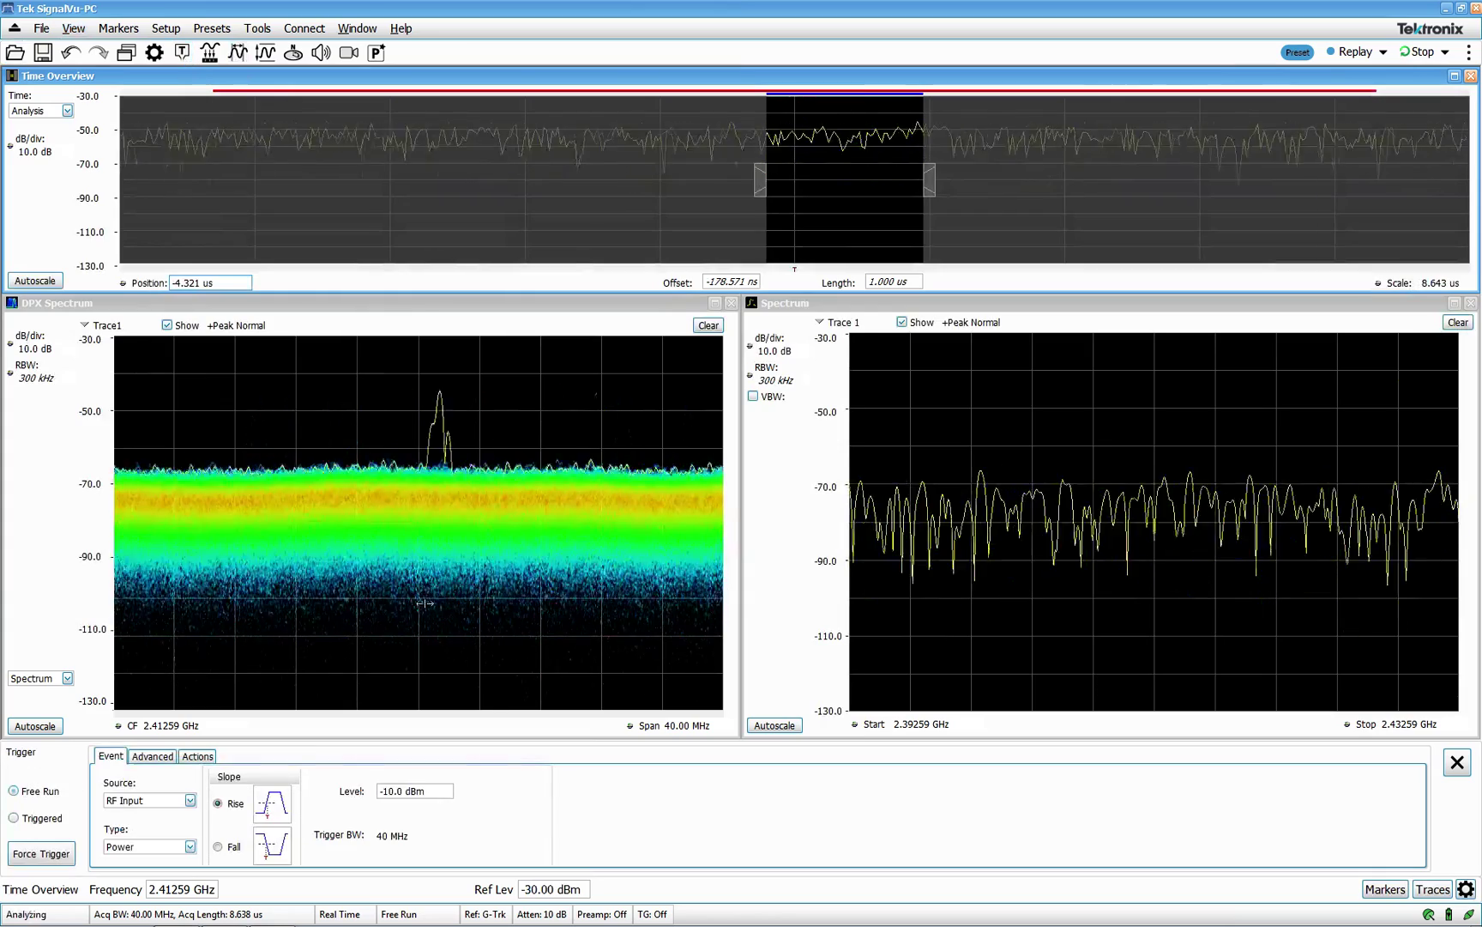
{"action": "left_click", "coordinate": [441, 790]}
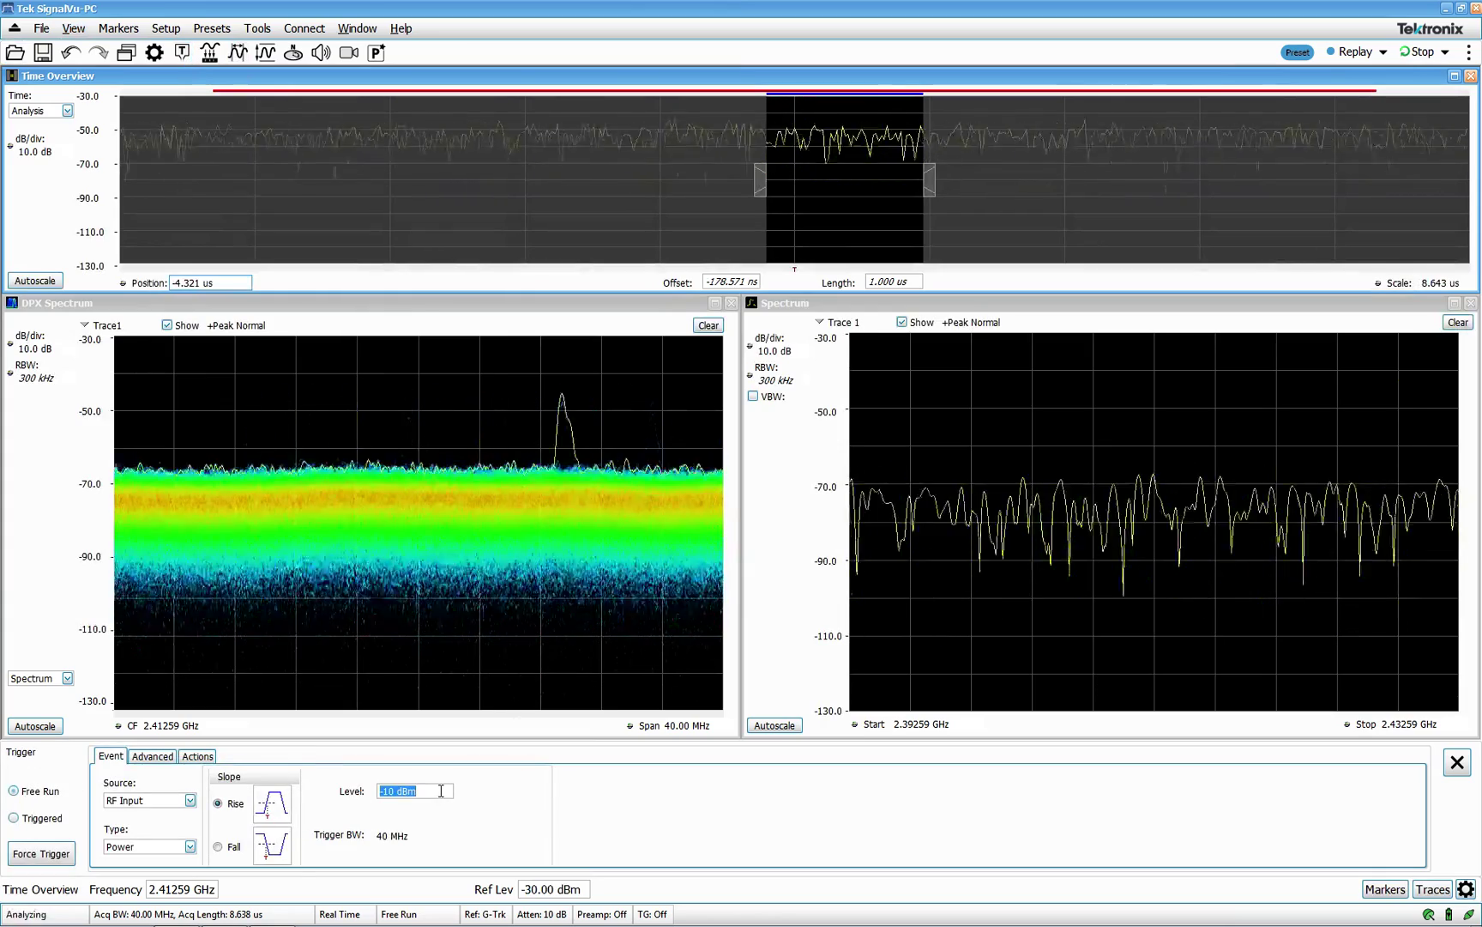
{"action": "type", "text": "-29"}
{"action": "key", "text": "Return"}
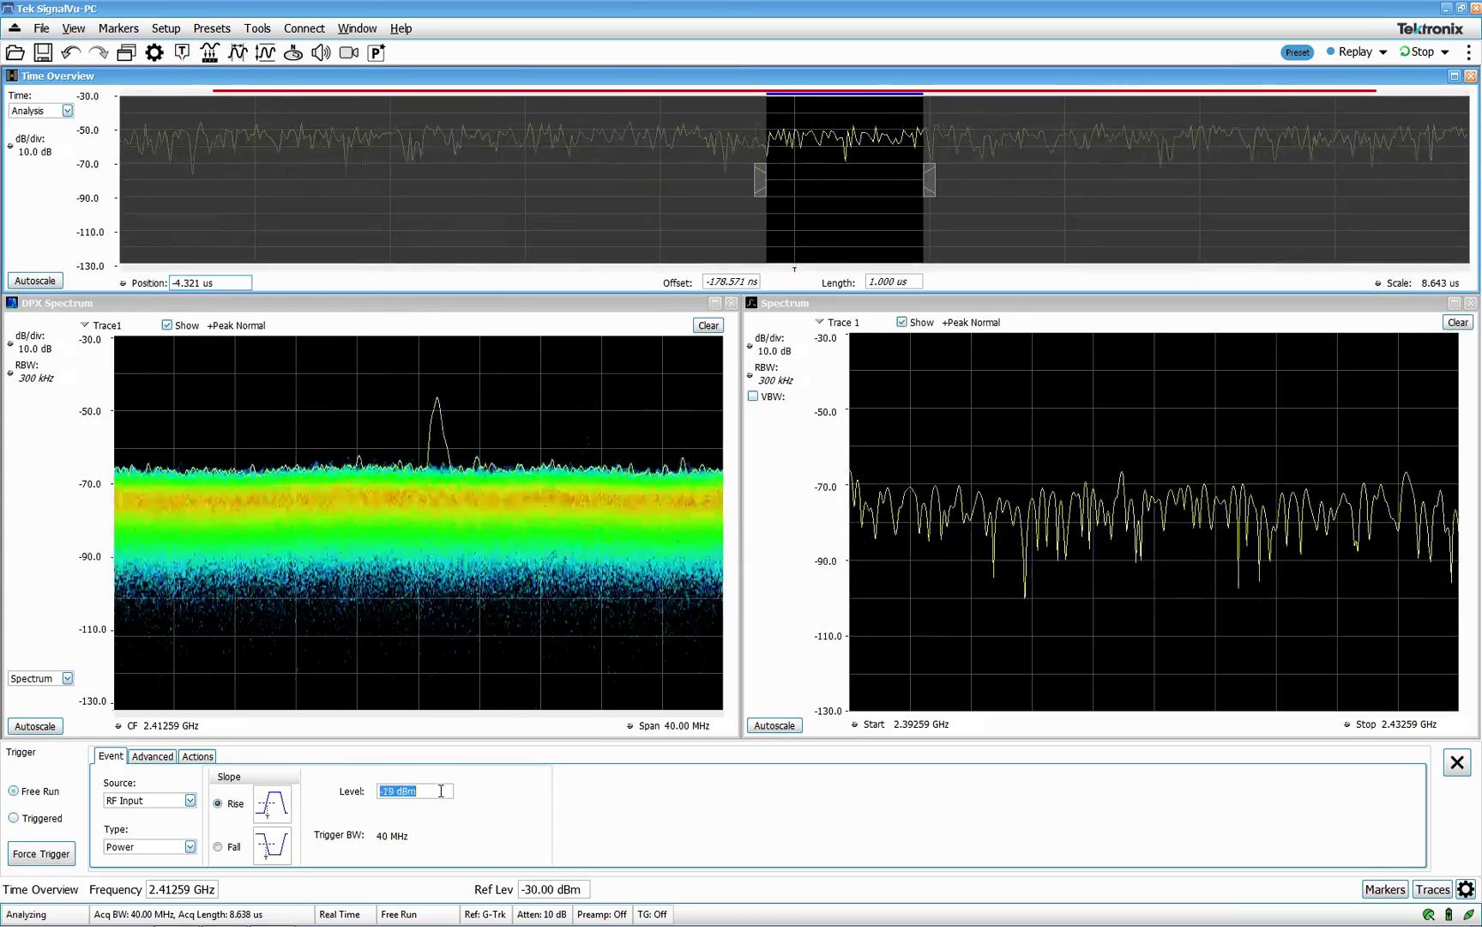
{"action": "type", "text": "-26"}
{"action": "key", "text": "Return"}
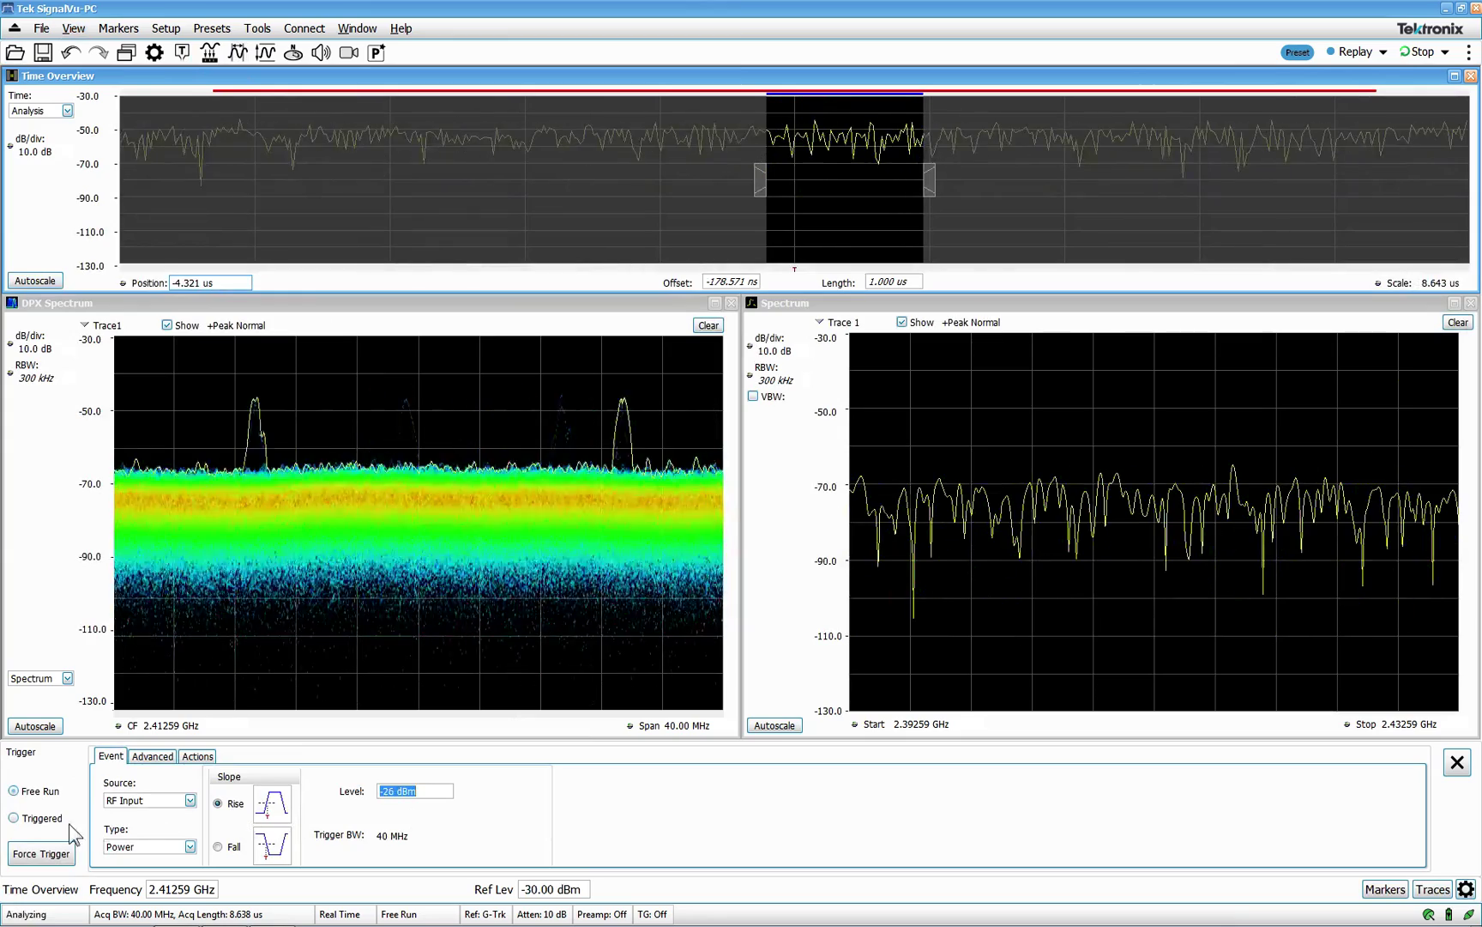
Switch to triggered acquisition at -46 dBm and enter 500 as the analysis length
{"action": "left_click", "coordinate": [38, 818]}
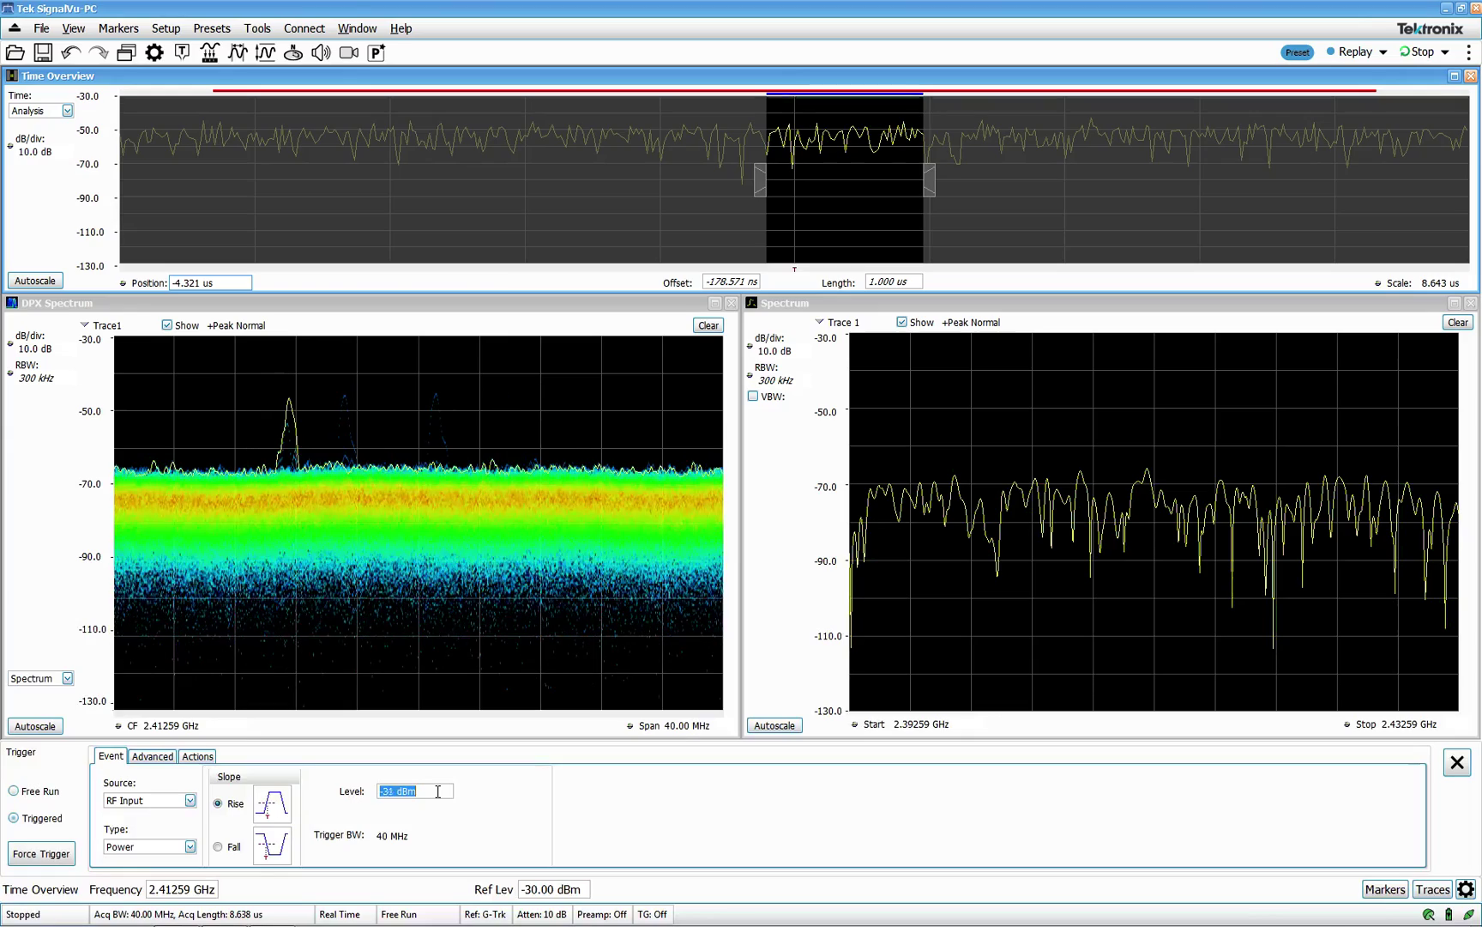
{"action": "type", "text": "-46"}
{"action": "key", "text": "Return"}
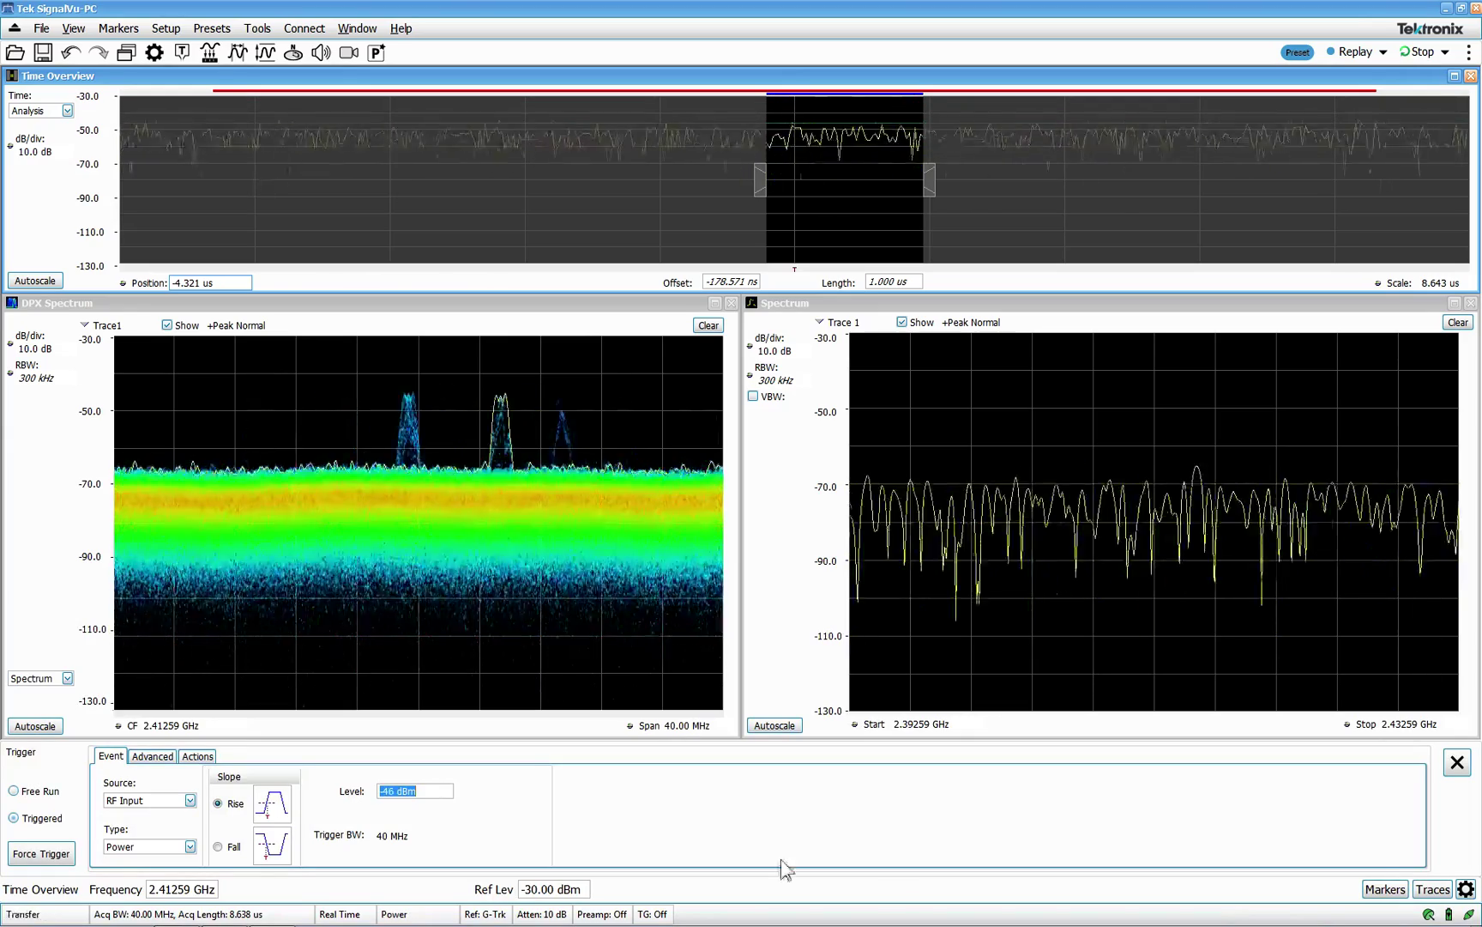
{"action": "left_click", "coordinate": [1235, 624]}
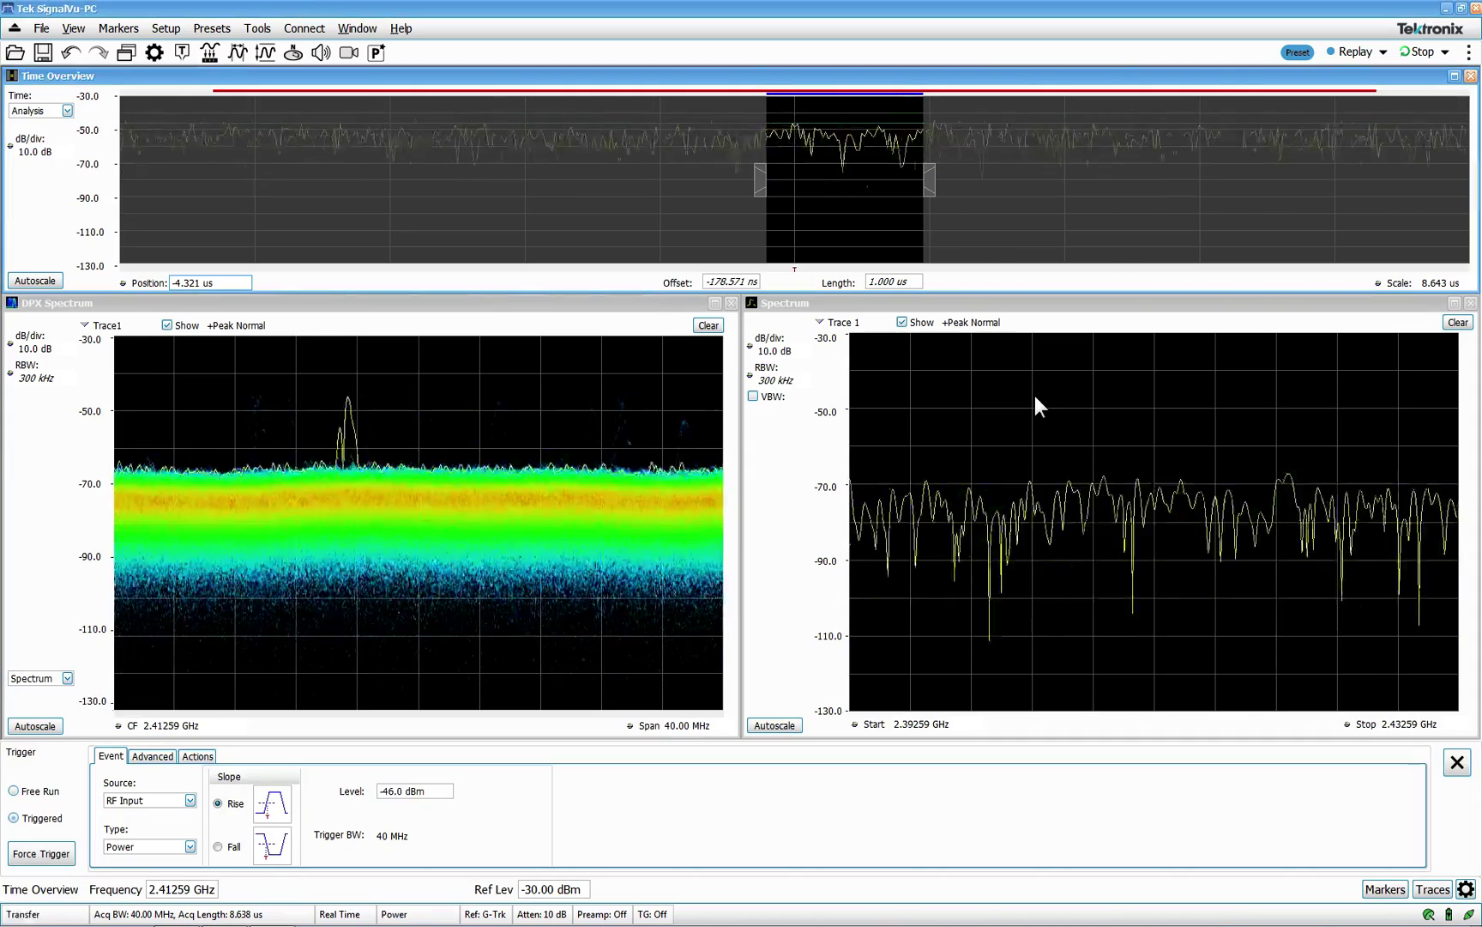
{"action": "left_click", "coordinate": [912, 282]}
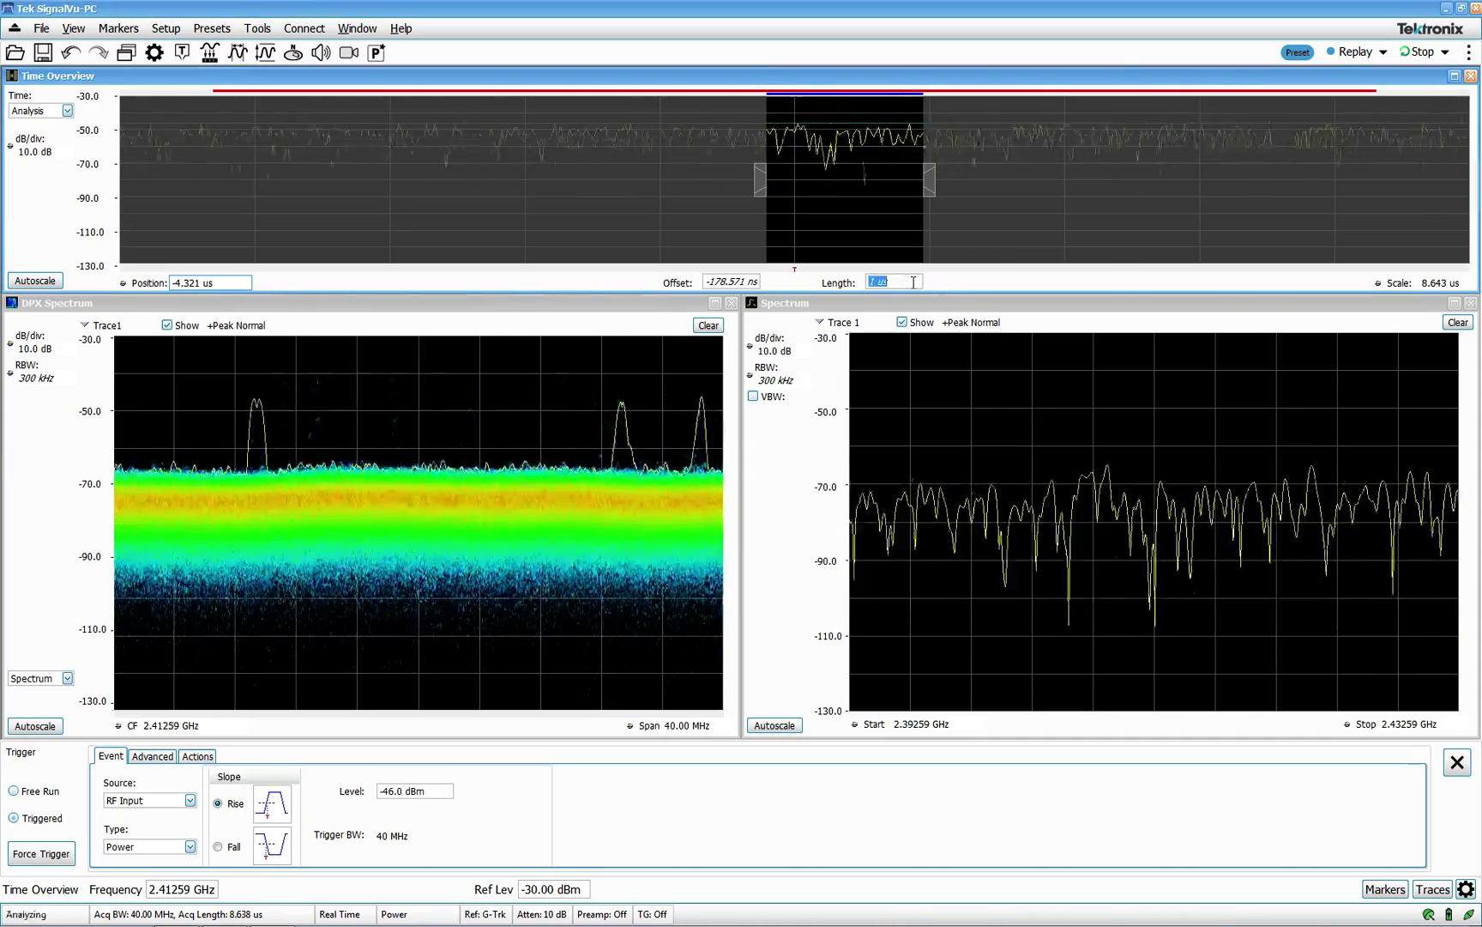
{"action": "type", "text": "50"}
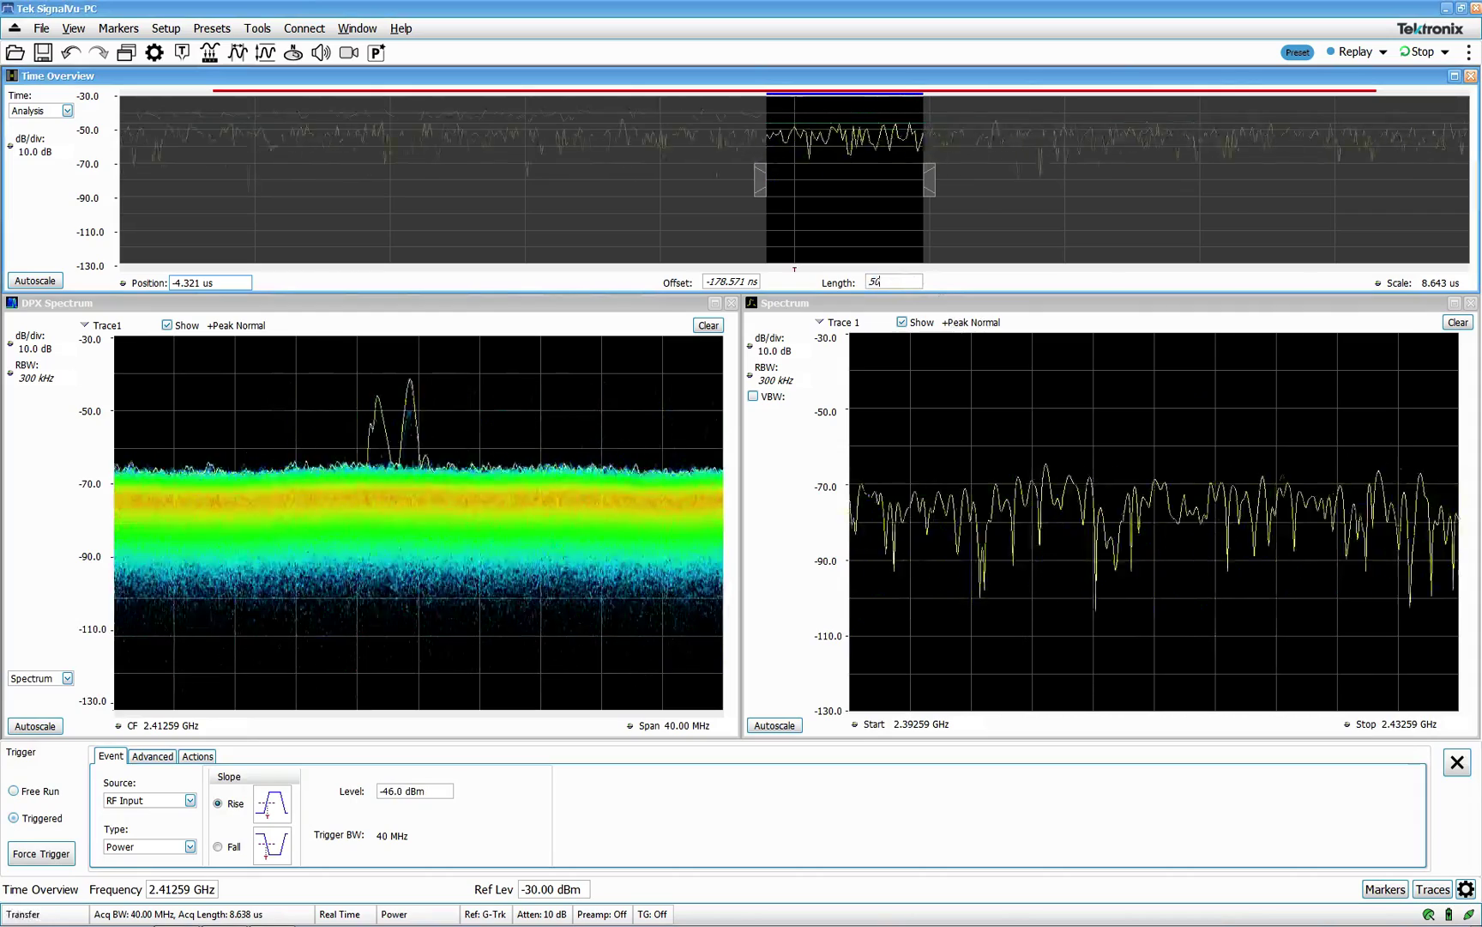
{"action": "type", "text": "0u"}
Apply the 500 µs analysis length, raise the trigger level to about -41 dBm, and show Amplitude
{"action": "key", "text": "Return"}
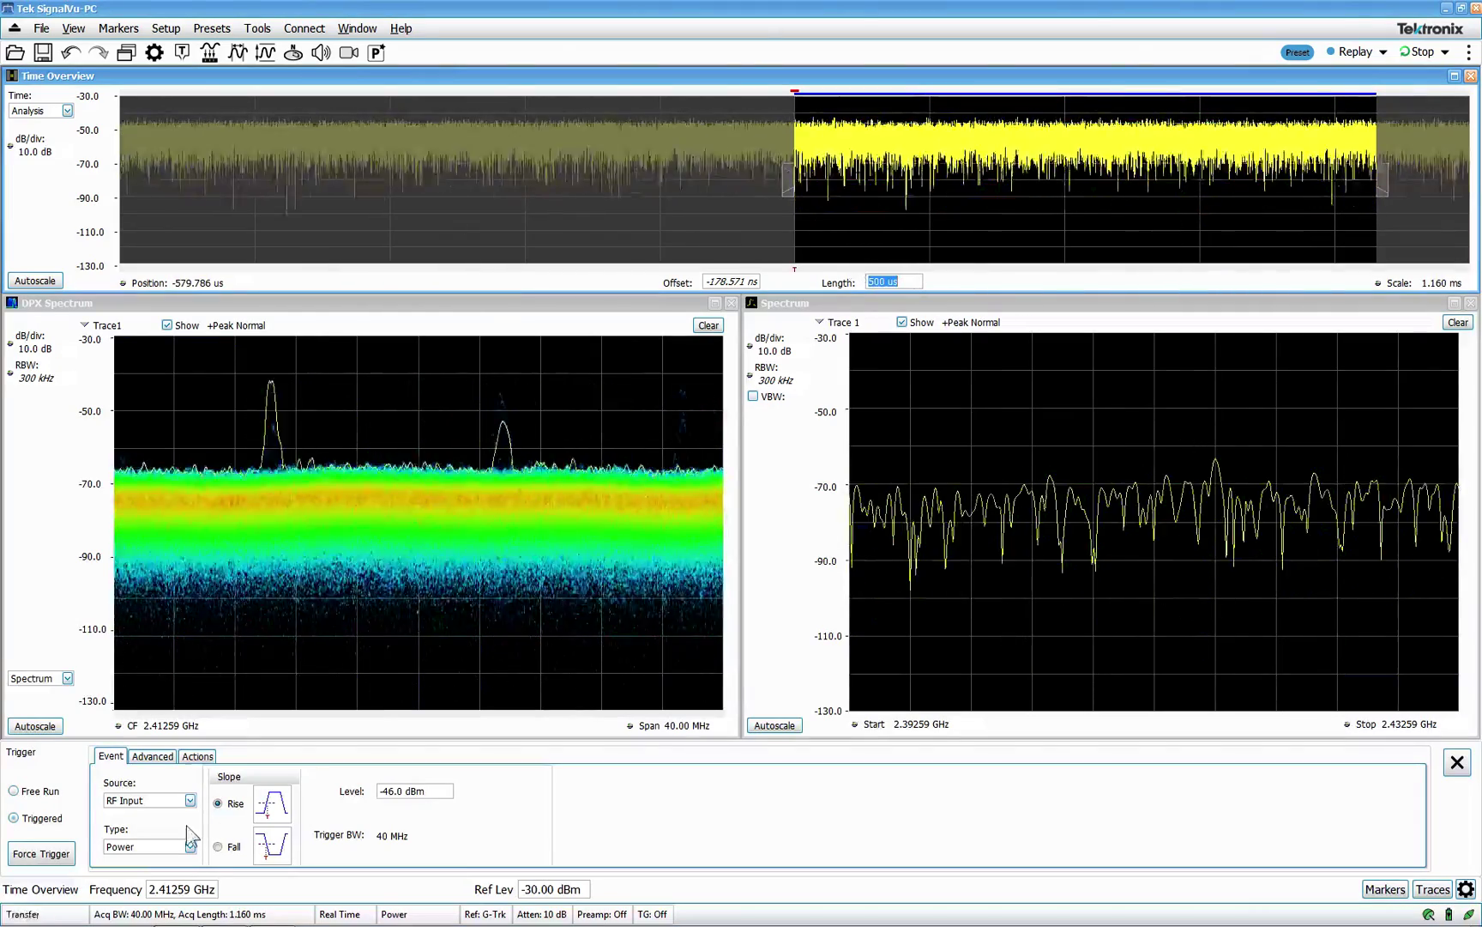
{"action": "left_click", "coordinate": [411, 790]}
{"action": "scroll", "coordinate": [411, 790], "scroll_direction": "up", "scroll_amount": 3}
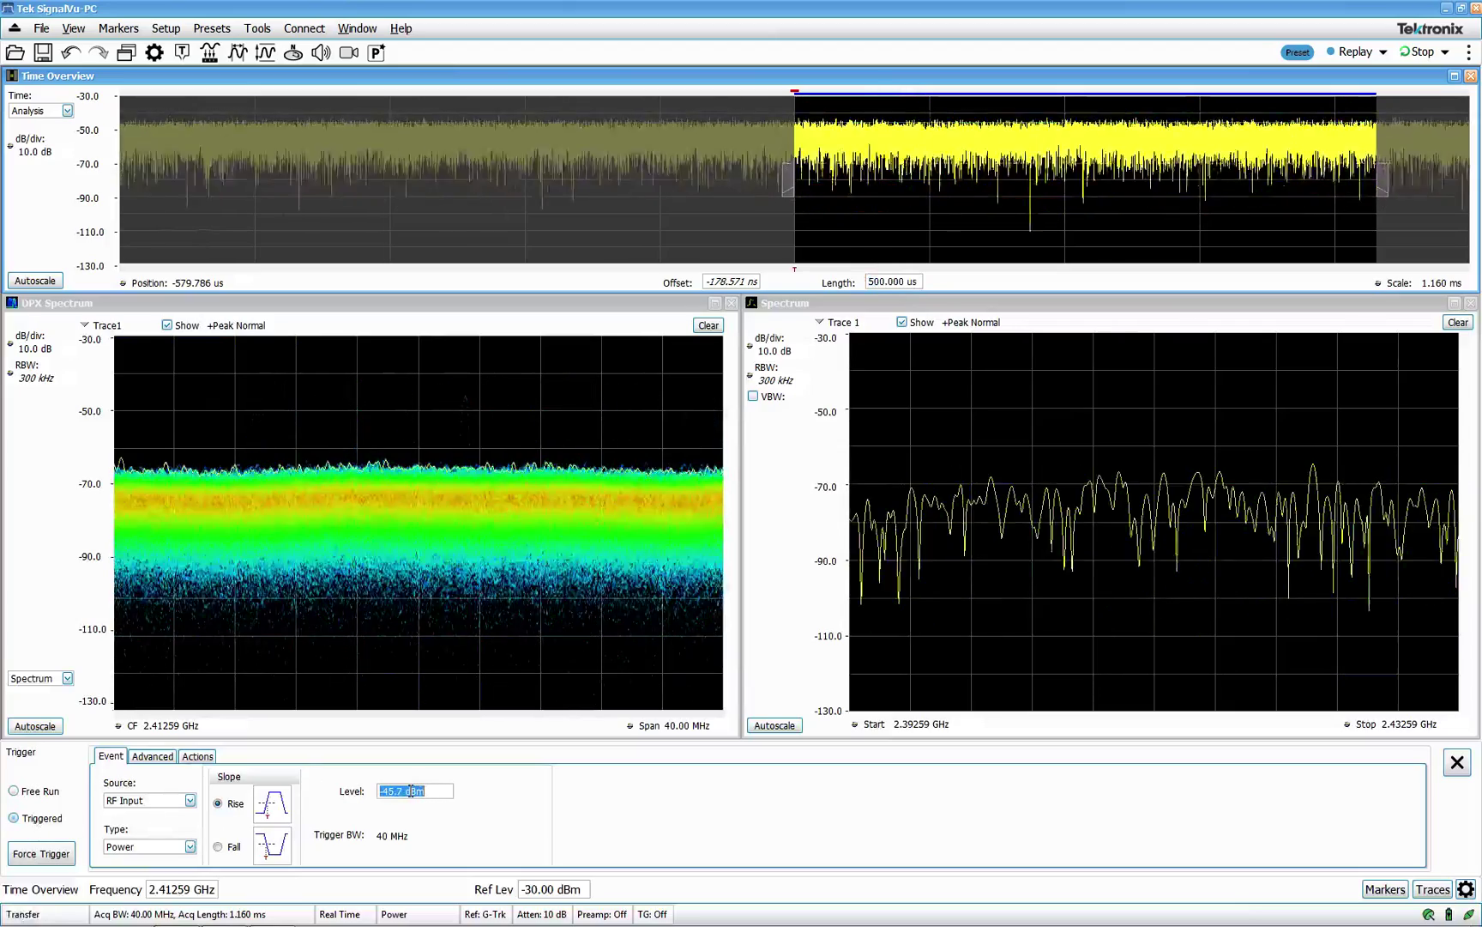
{"action": "scroll", "coordinate": [410, 790], "scroll_direction": "up", "scroll_amount": 20}
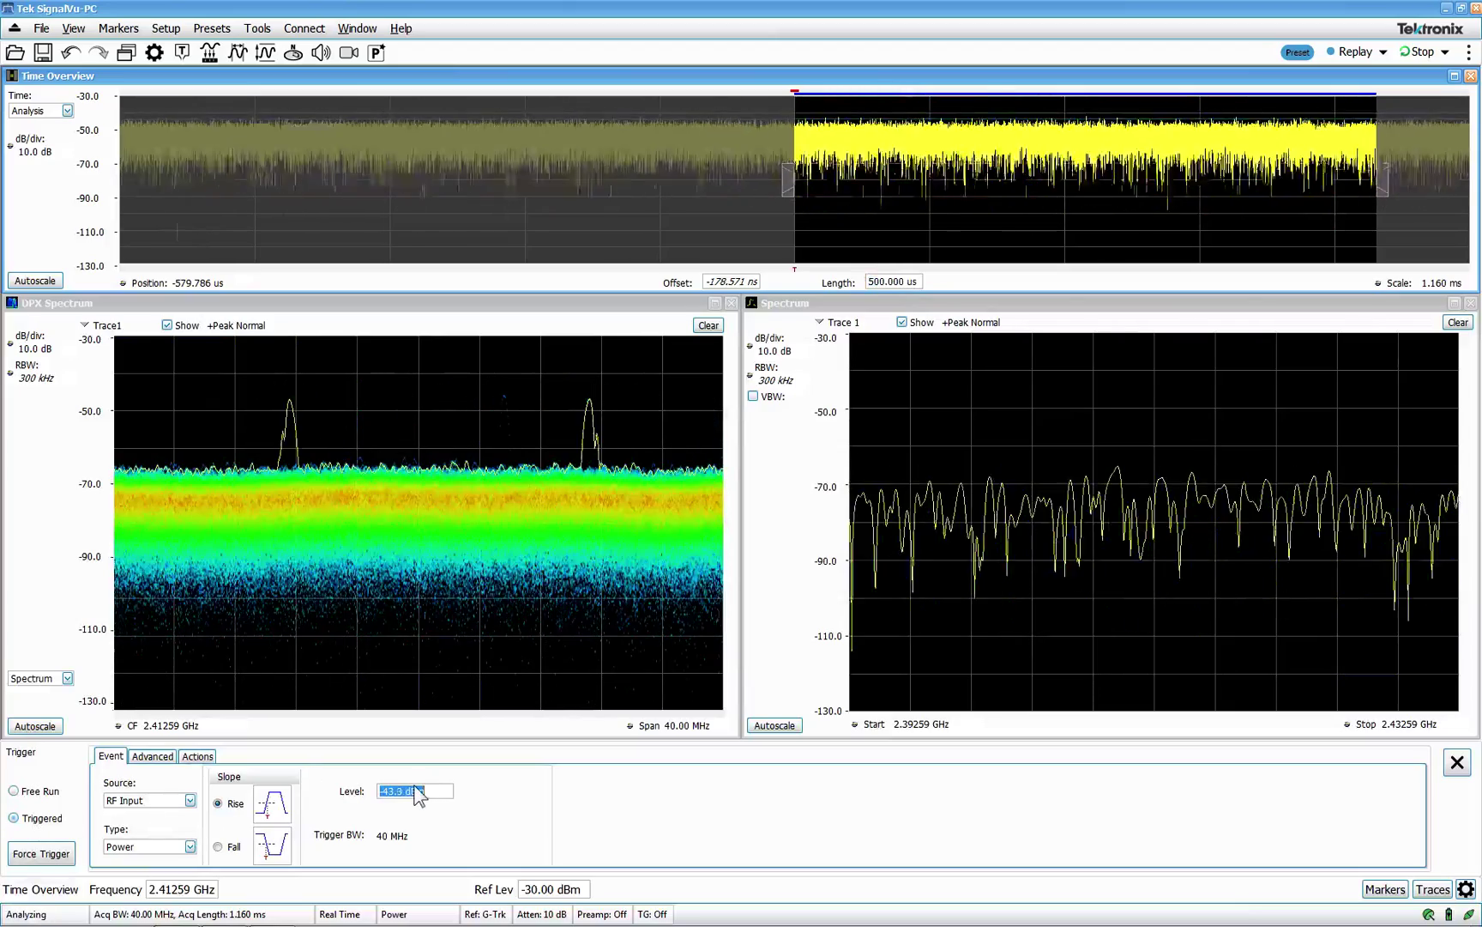
{"action": "scroll", "coordinate": [418, 794], "scroll_direction": "up", "scroll_amount": 16}
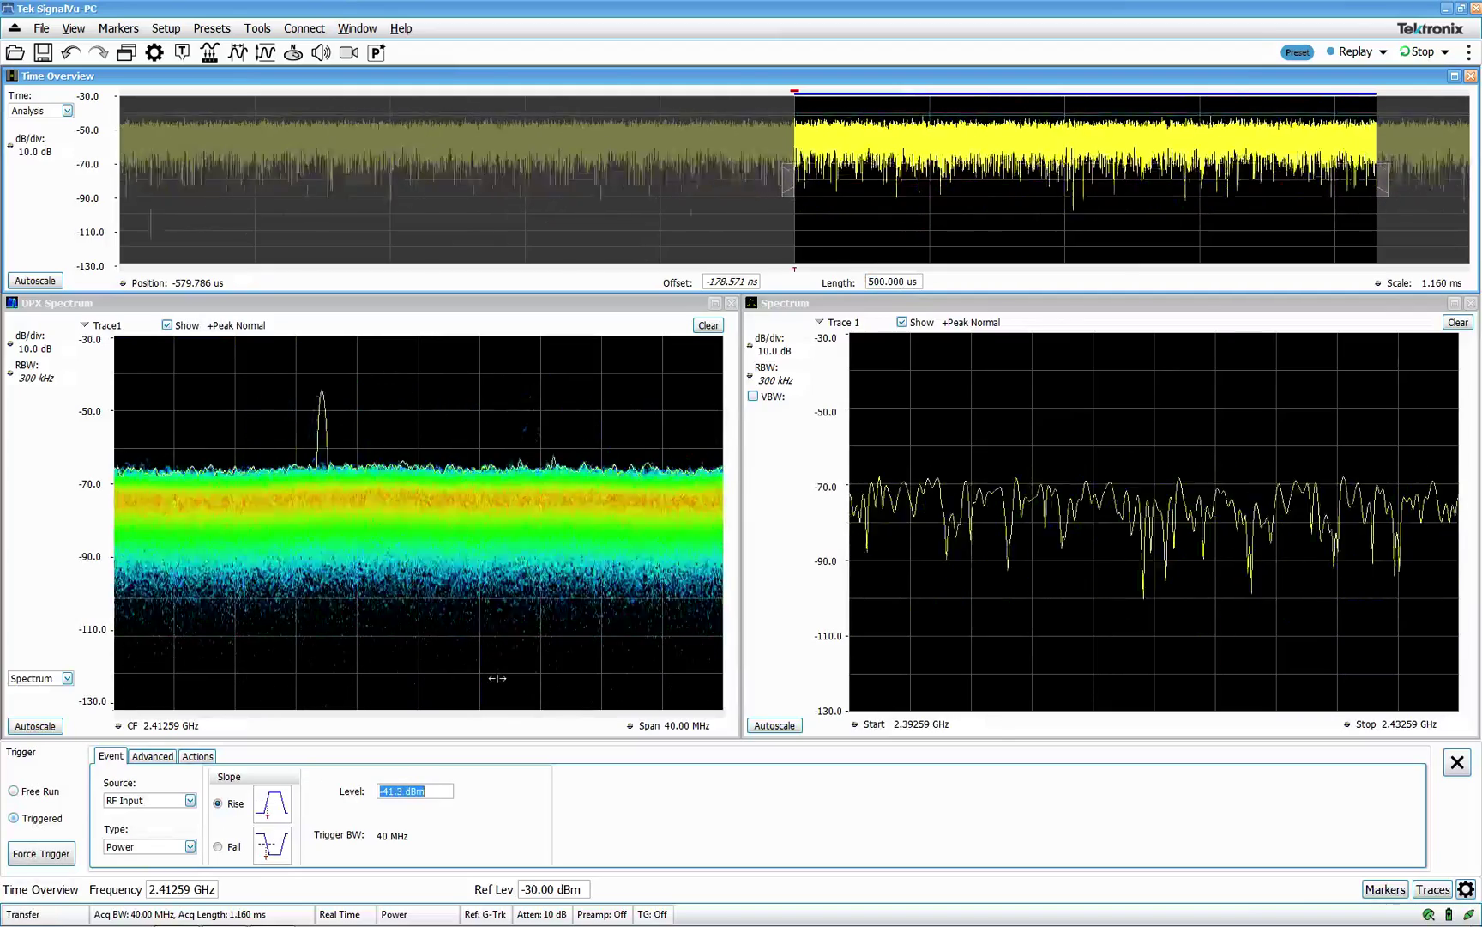
{"action": "left_click", "coordinate": [269, 58]}
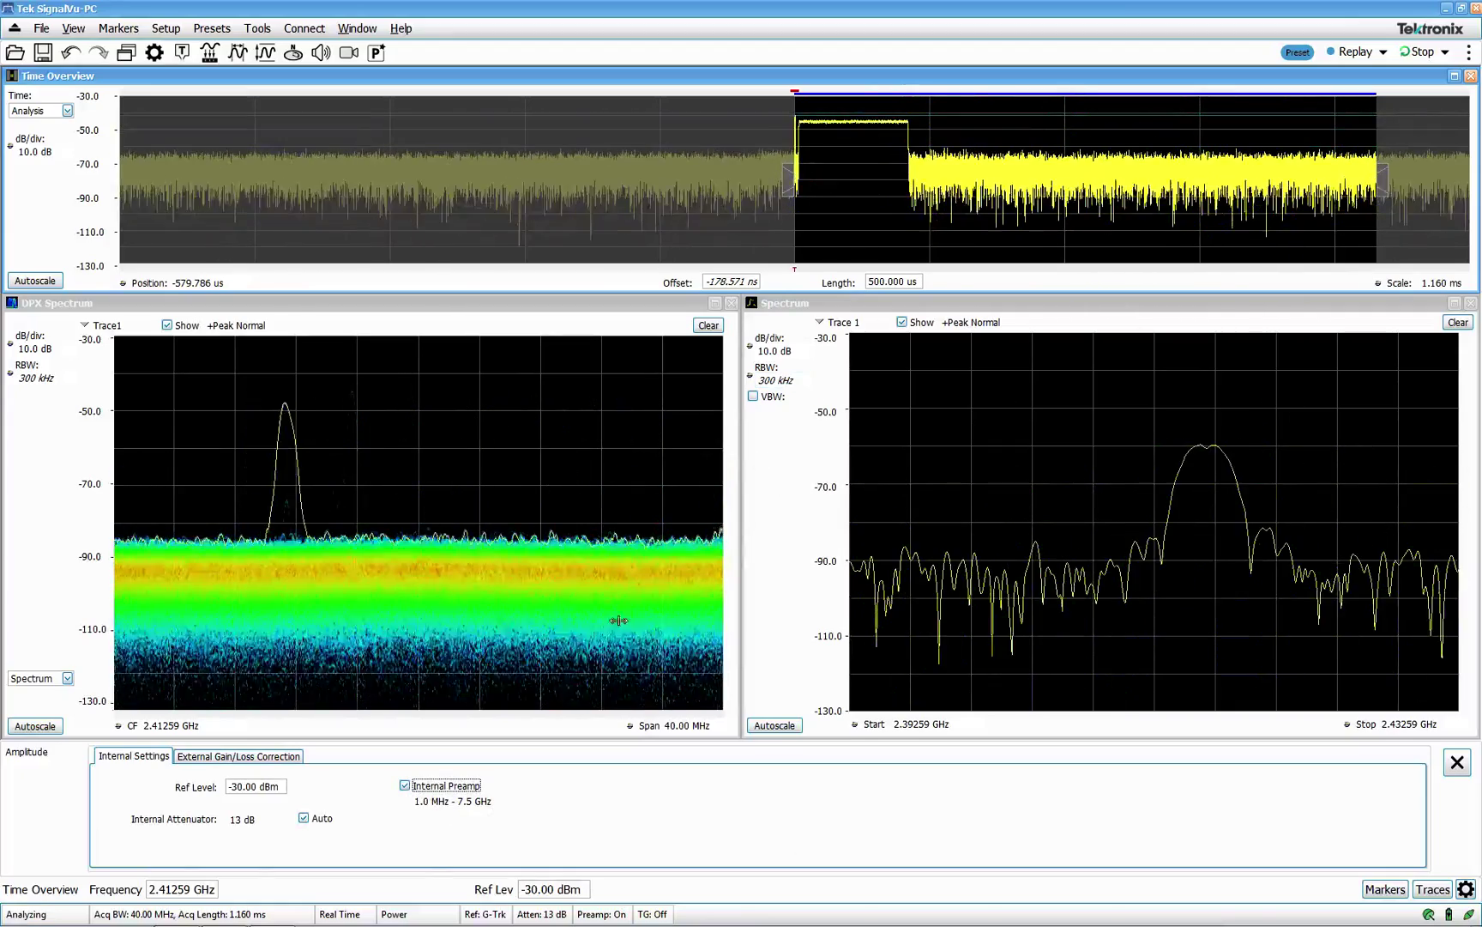
{"action": "left_click", "coordinate": [404, 785]}
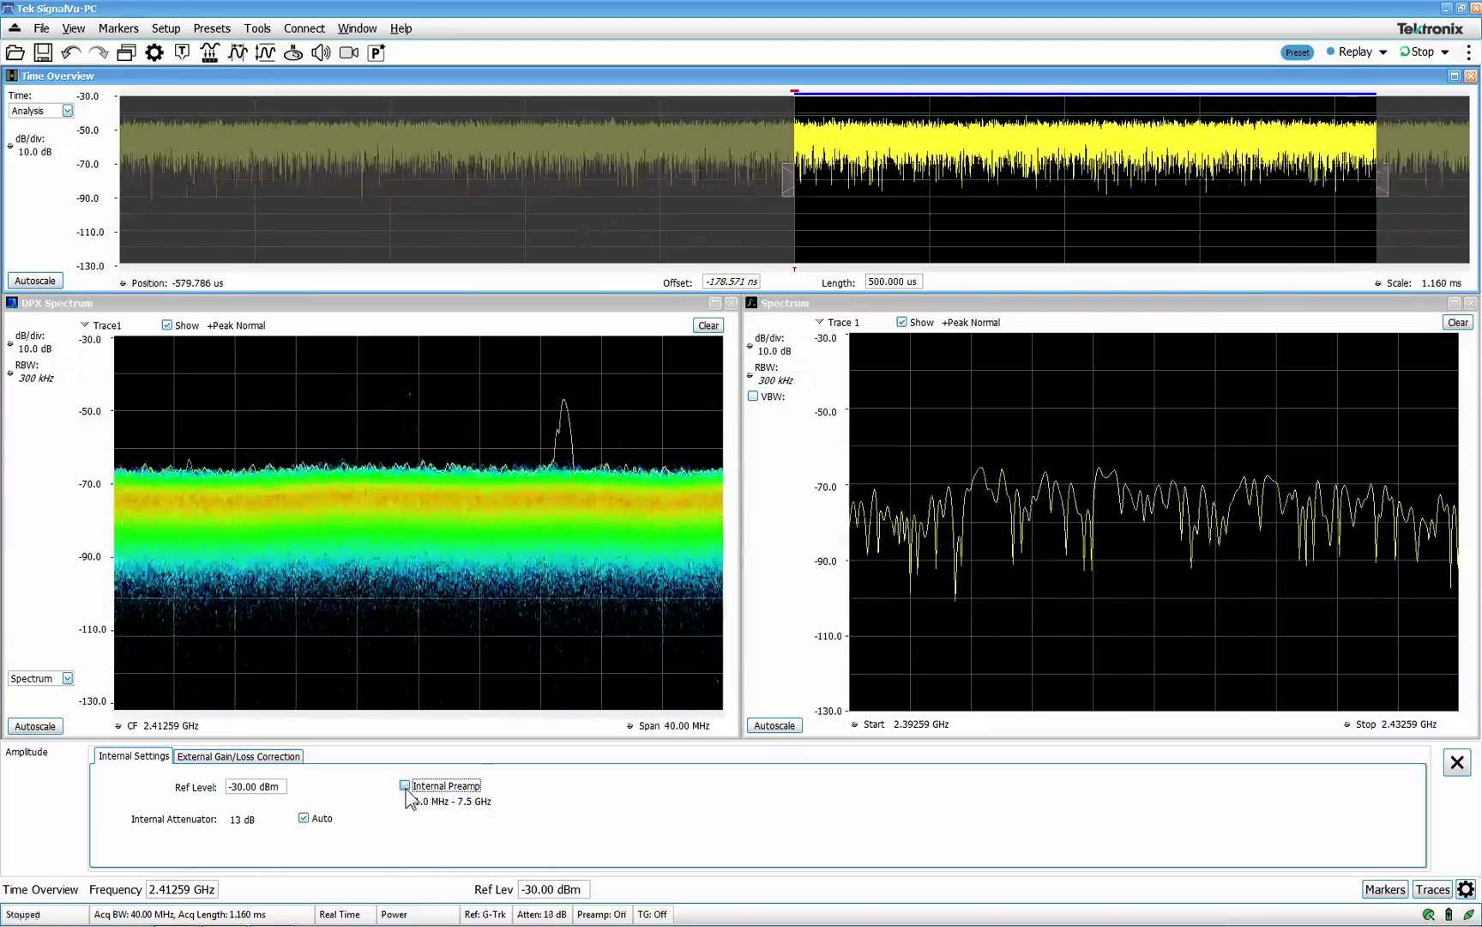
{"action": "left_click", "coordinate": [404, 786]}
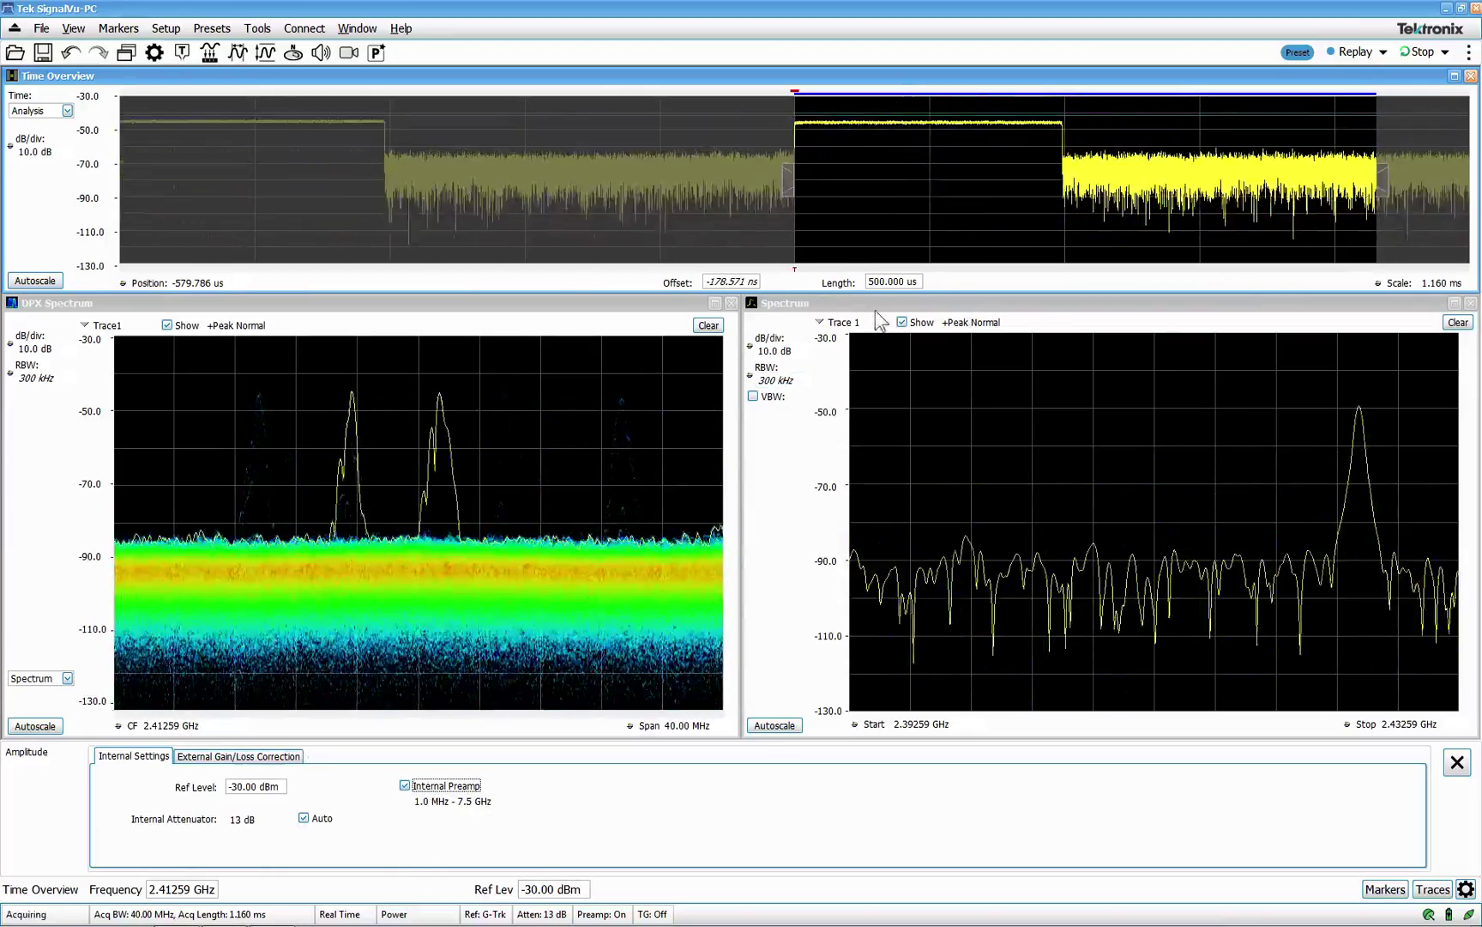
Add the Pulsed RF Cumulative Histogram display, which counts 47 pulses
{"action": "left_click", "coordinate": [127, 58]}
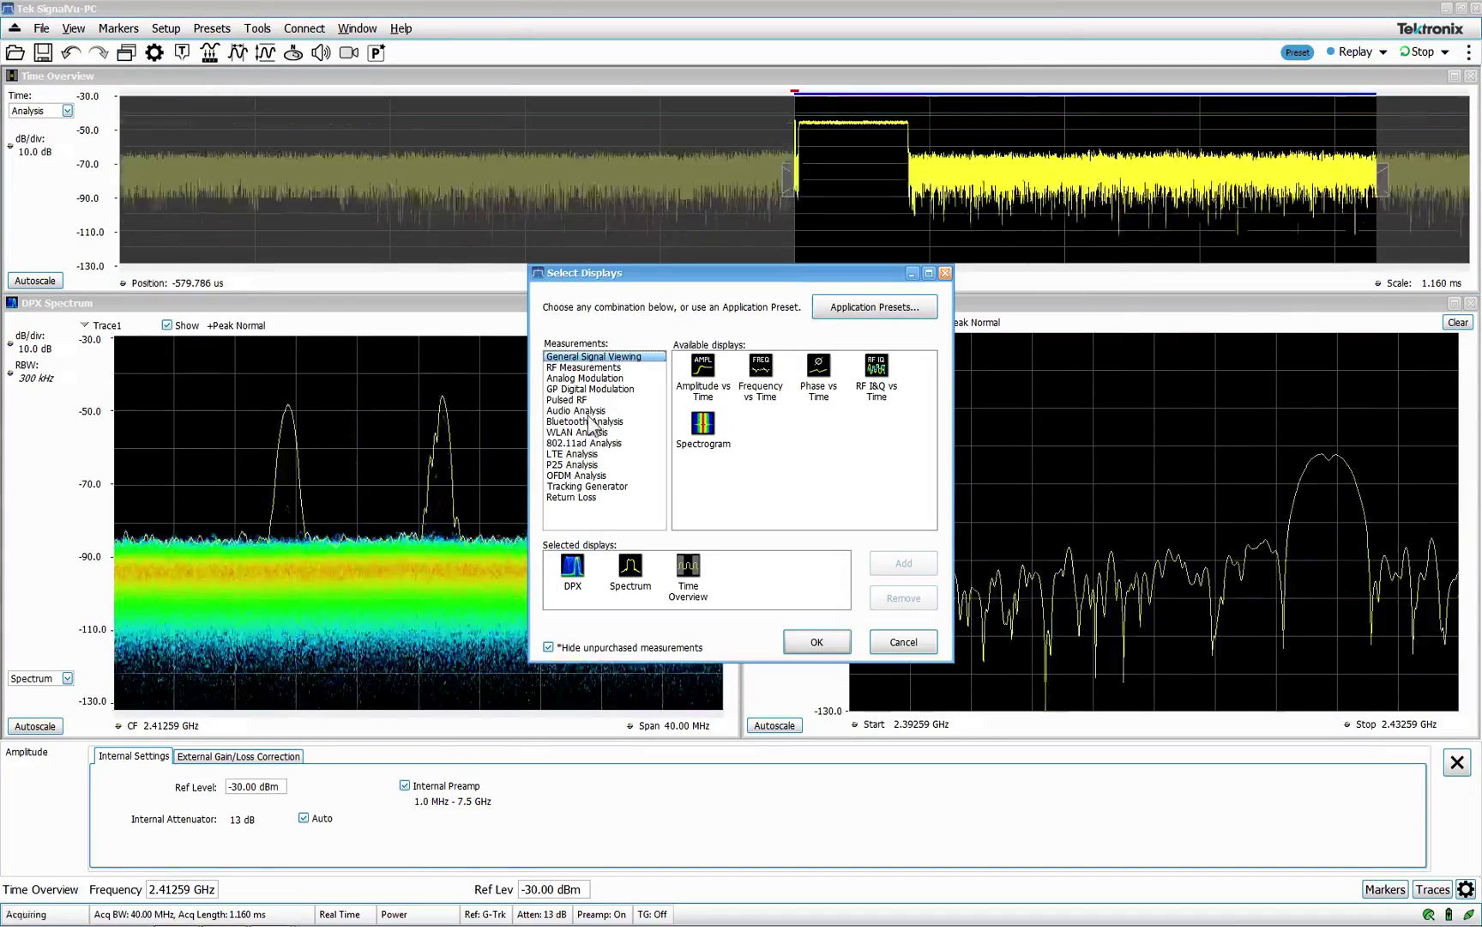
{"action": "left_click", "coordinate": [568, 399]}
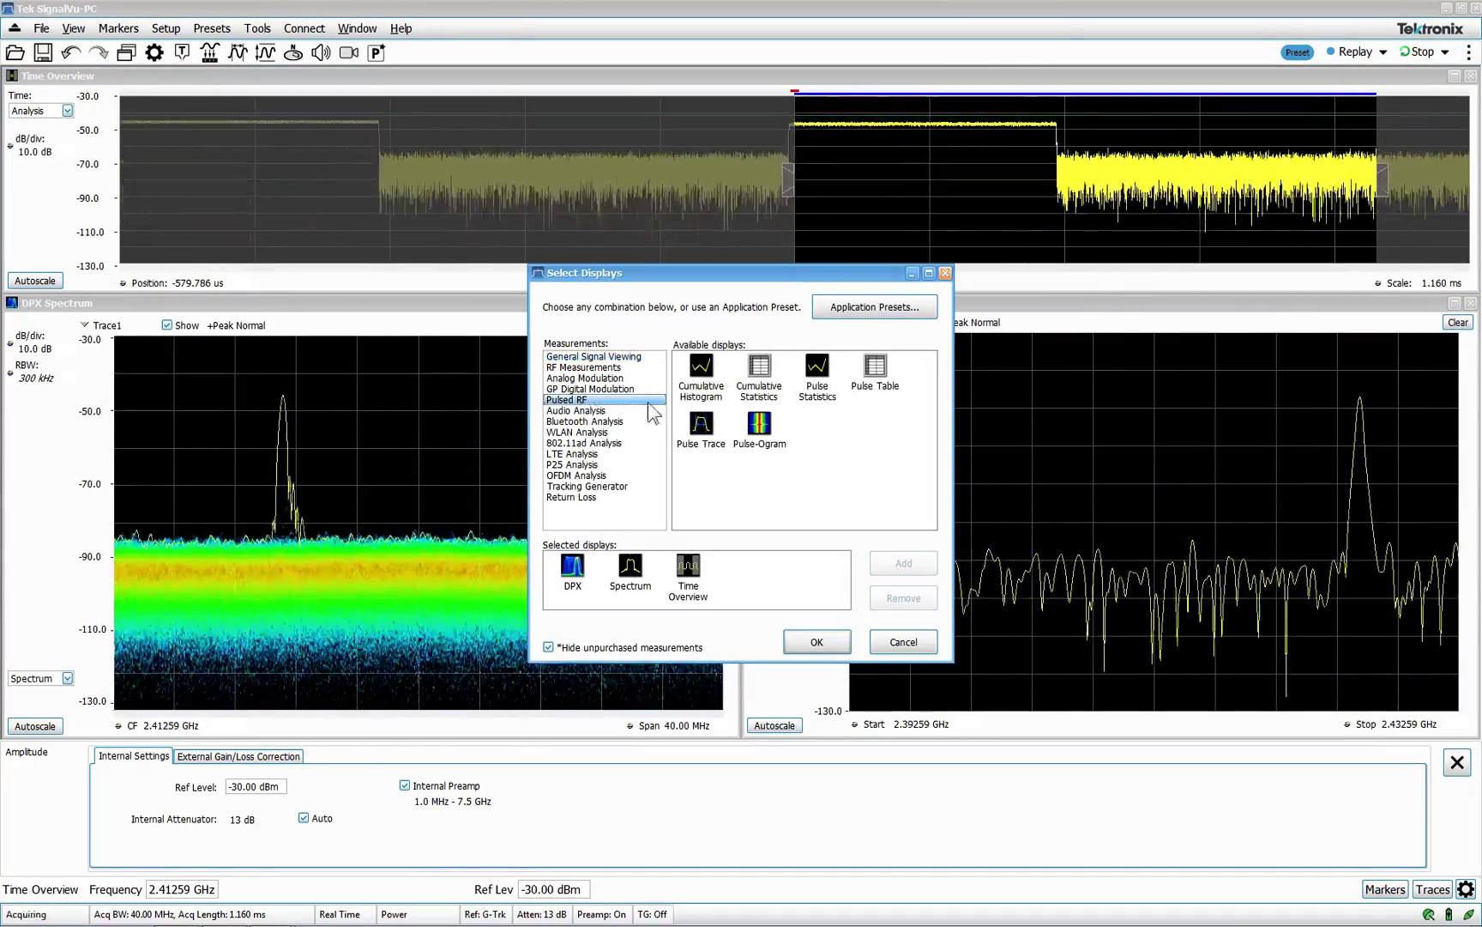
{"action": "double_click", "coordinate": [702, 386]}
{"action": "left_click", "coordinate": [817, 641]}
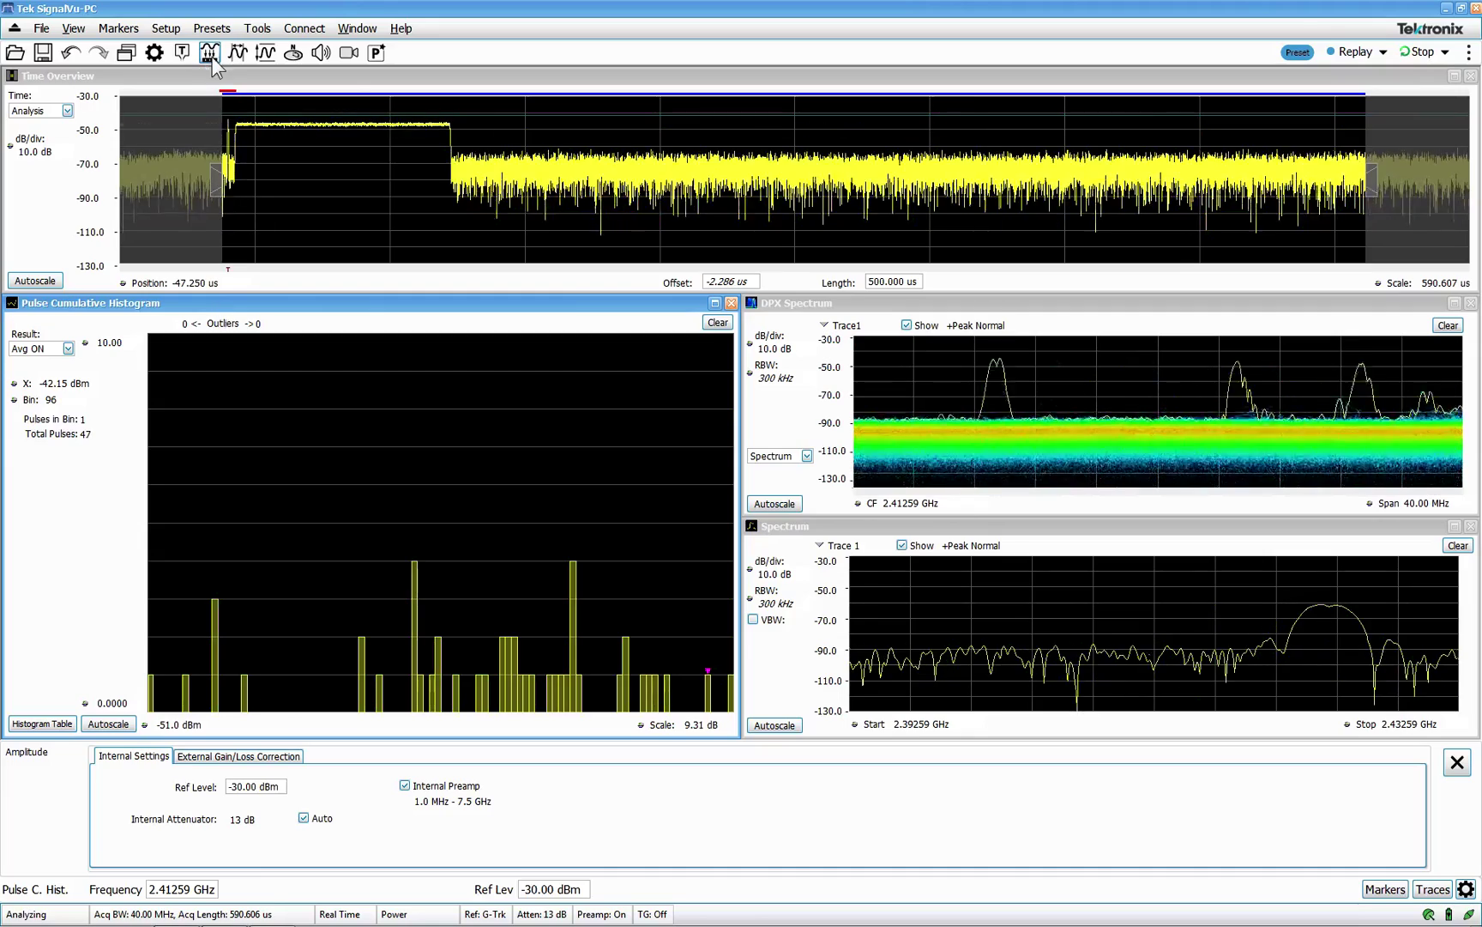
Lower the trigger level to -49 dBm and set the histogram result to Peak
{"action": "left_click", "coordinate": [183, 55]}
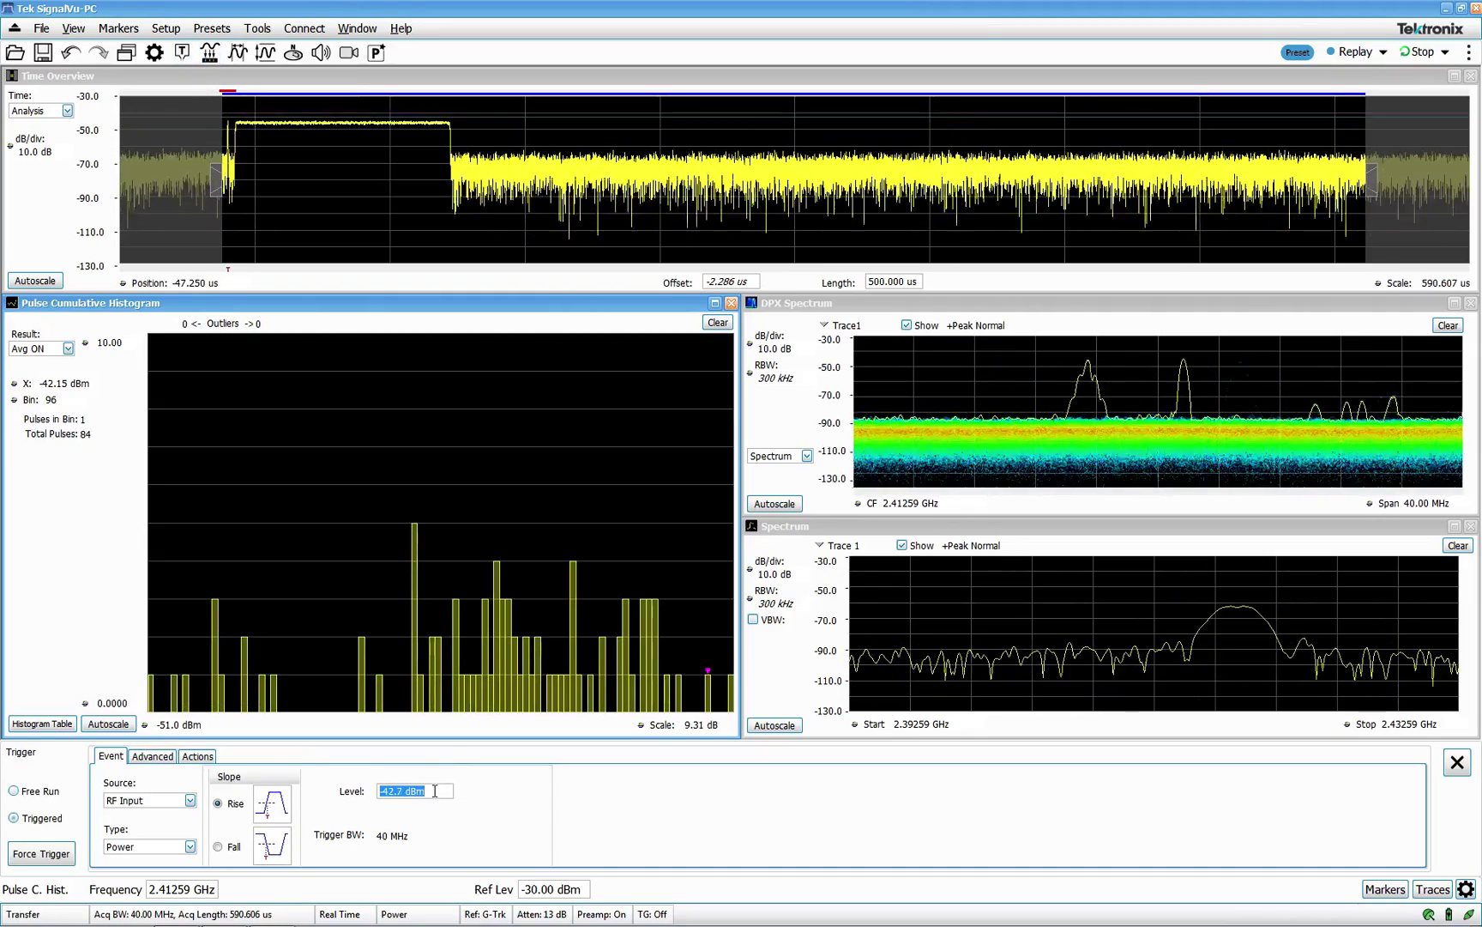
{"action": "scroll", "coordinate": [438, 790], "scroll_direction": "down", "scroll_amount": 1}
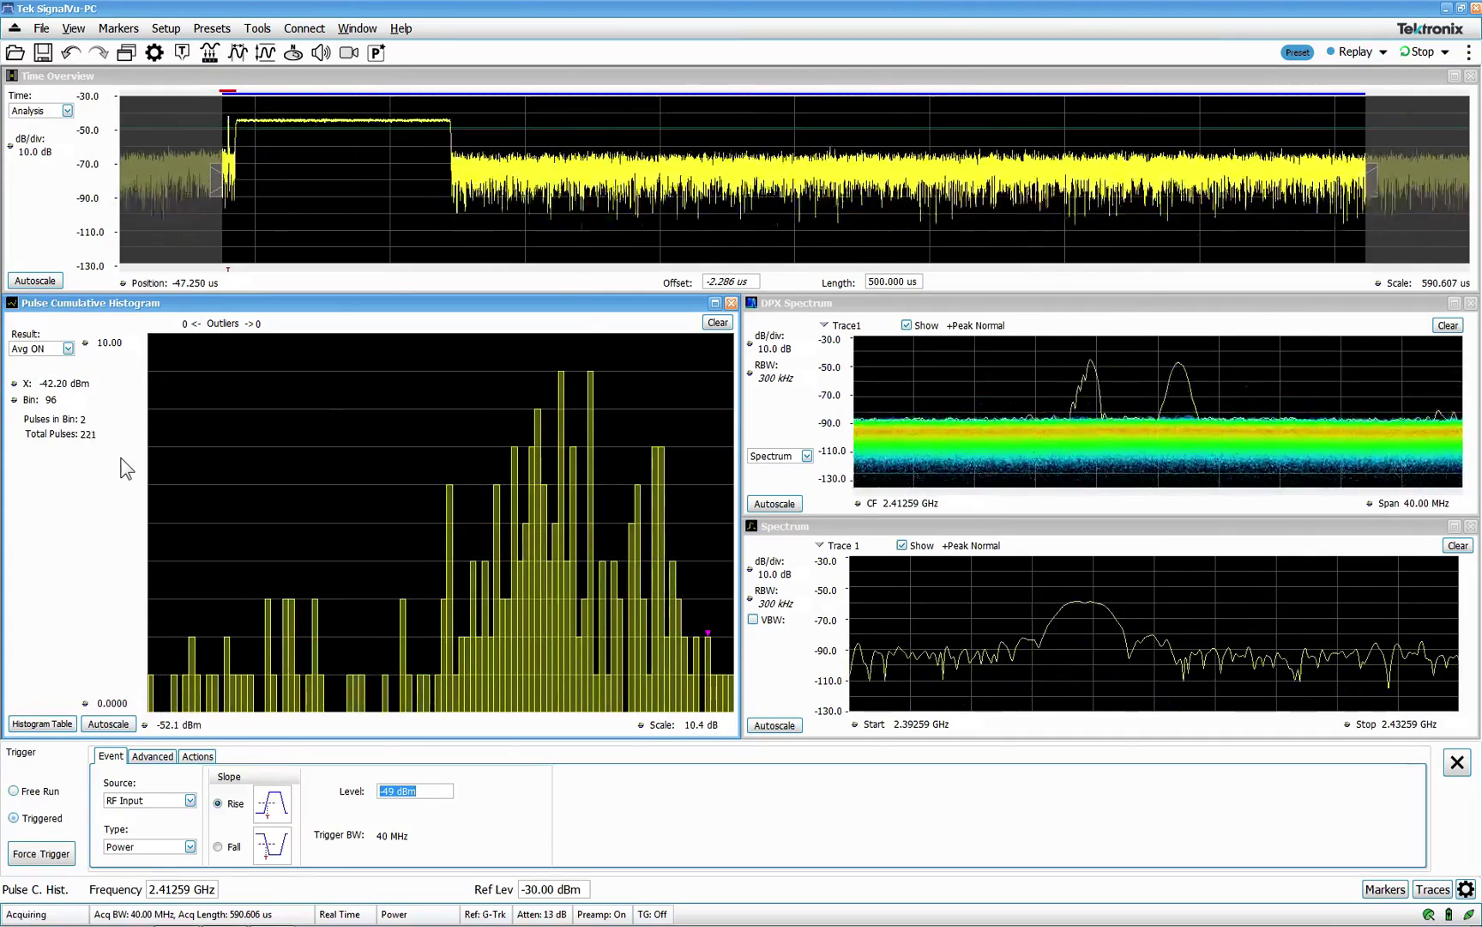
{"action": "left_click", "coordinate": [66, 348]}
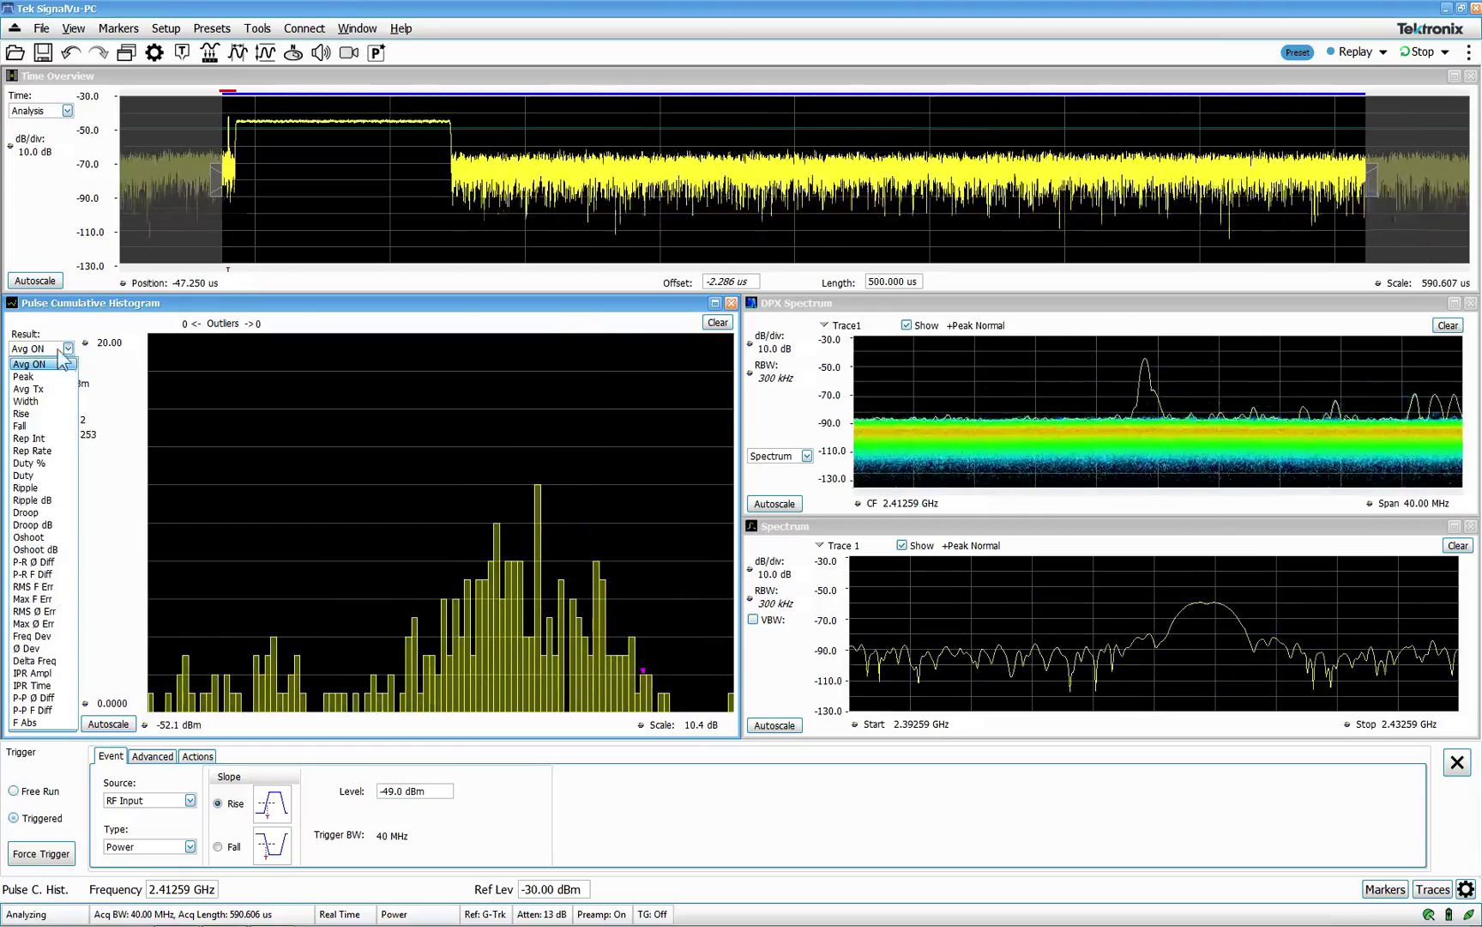
{"action": "left_click", "coordinate": [34, 375]}
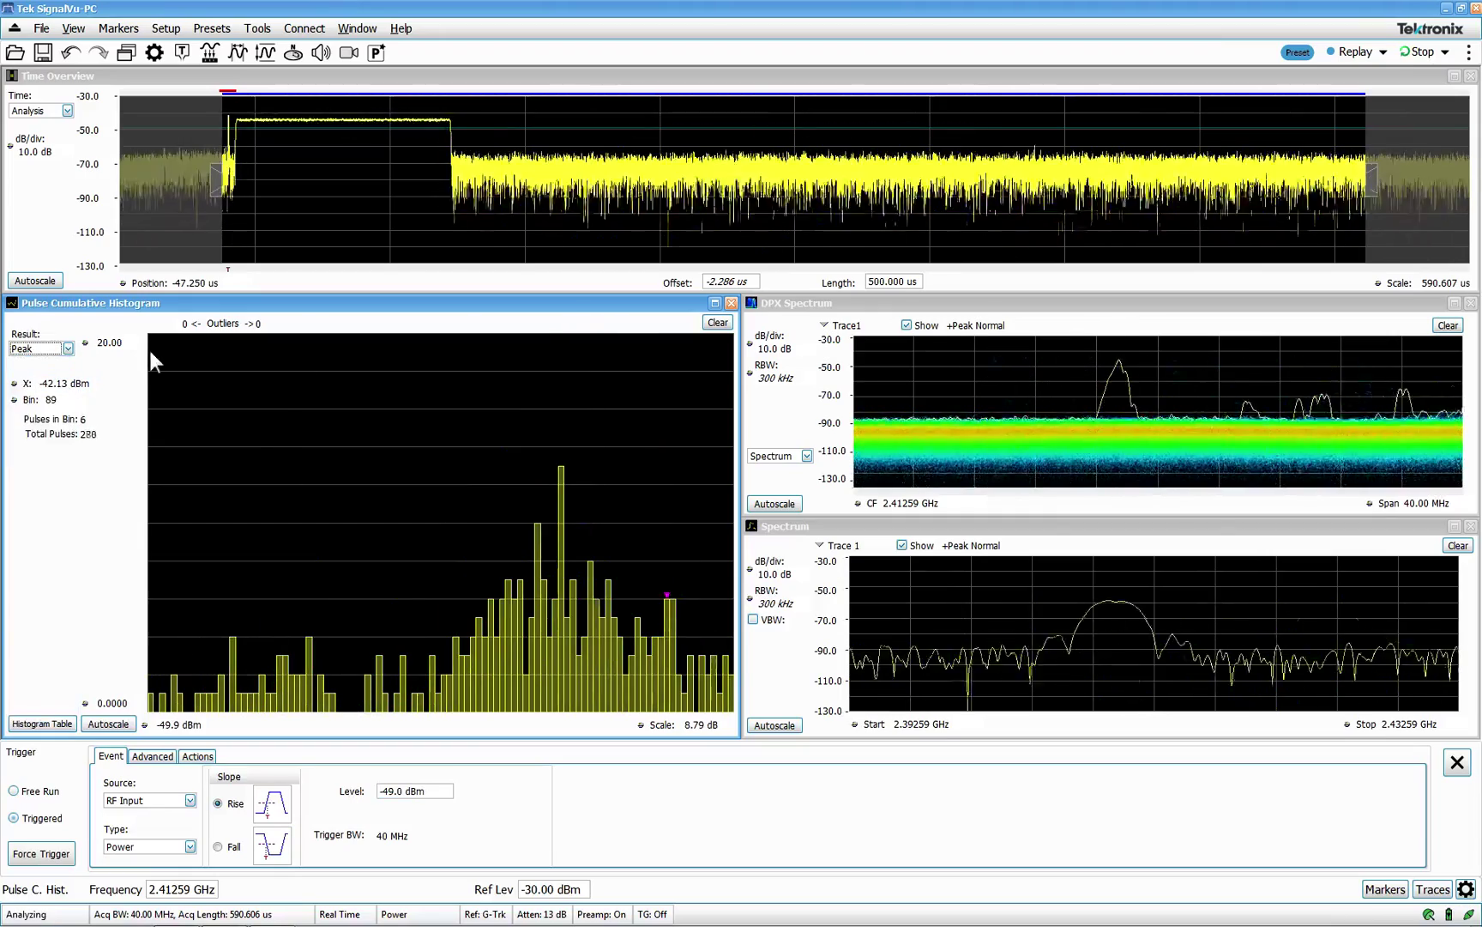
Switch the histogram to pulse Width and clear its accumulated results
{"action": "left_click", "coordinate": [66, 348]}
{"action": "left_click", "coordinate": [80, 400]}
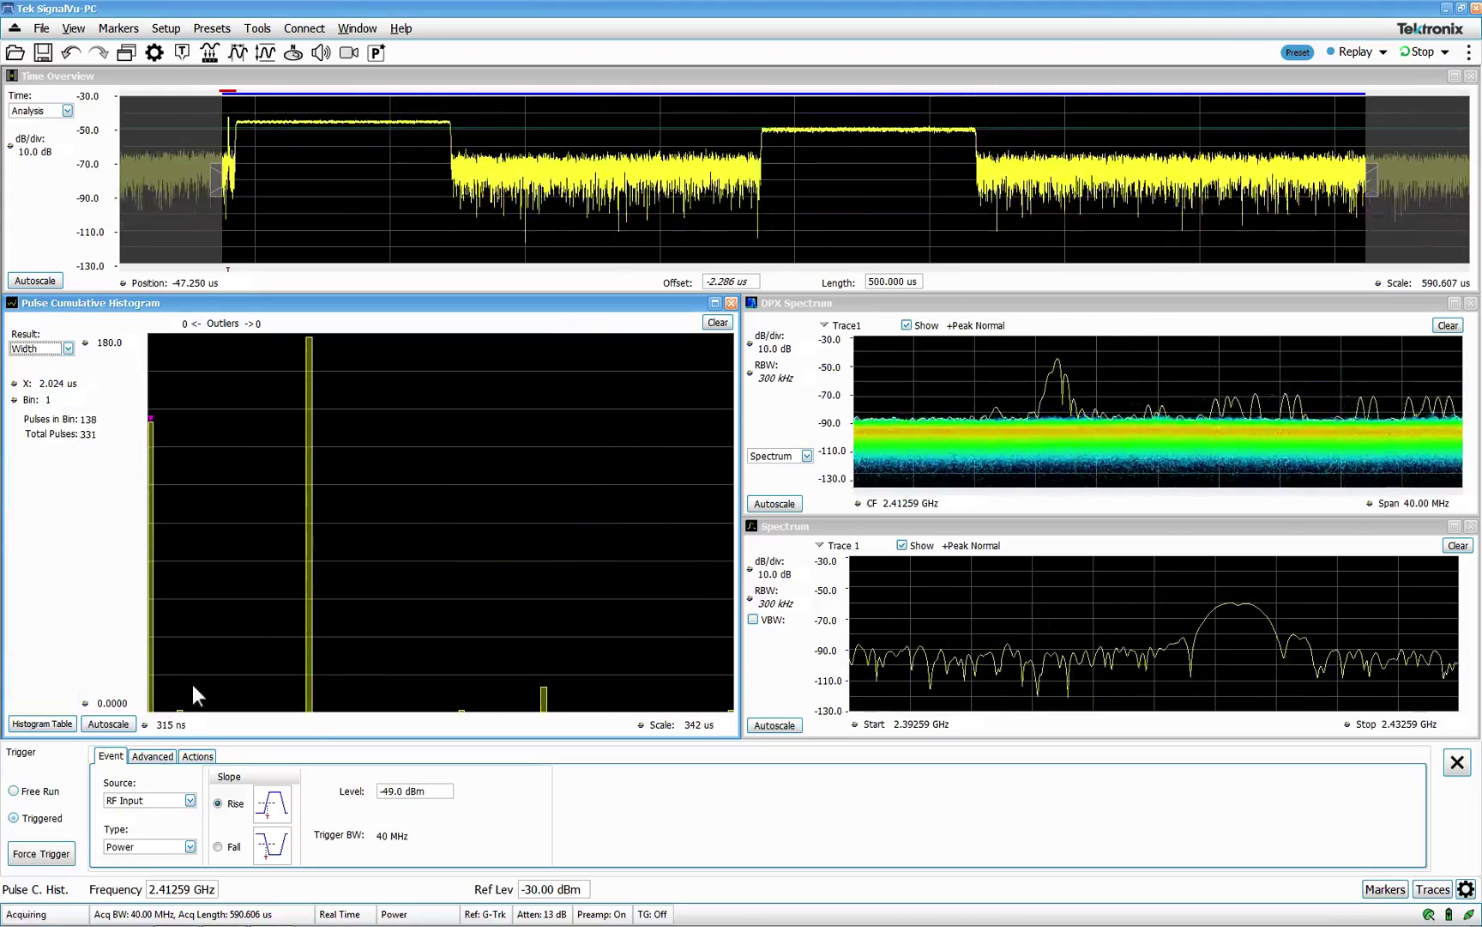
{"action": "left_click", "coordinate": [713, 322]}
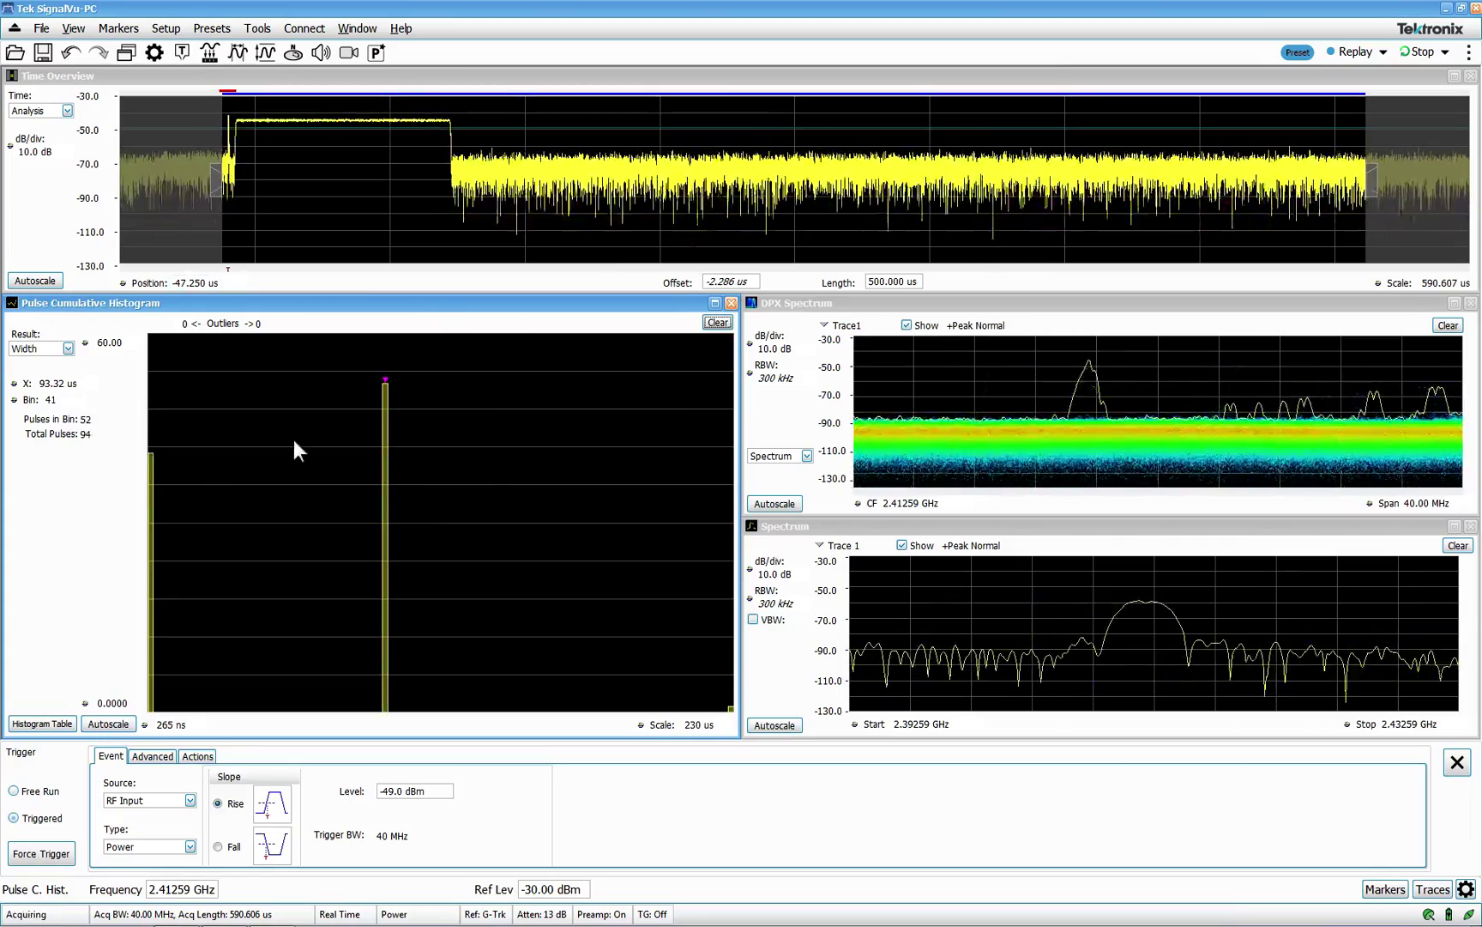
{"action": "left_click", "coordinate": [126, 53]}
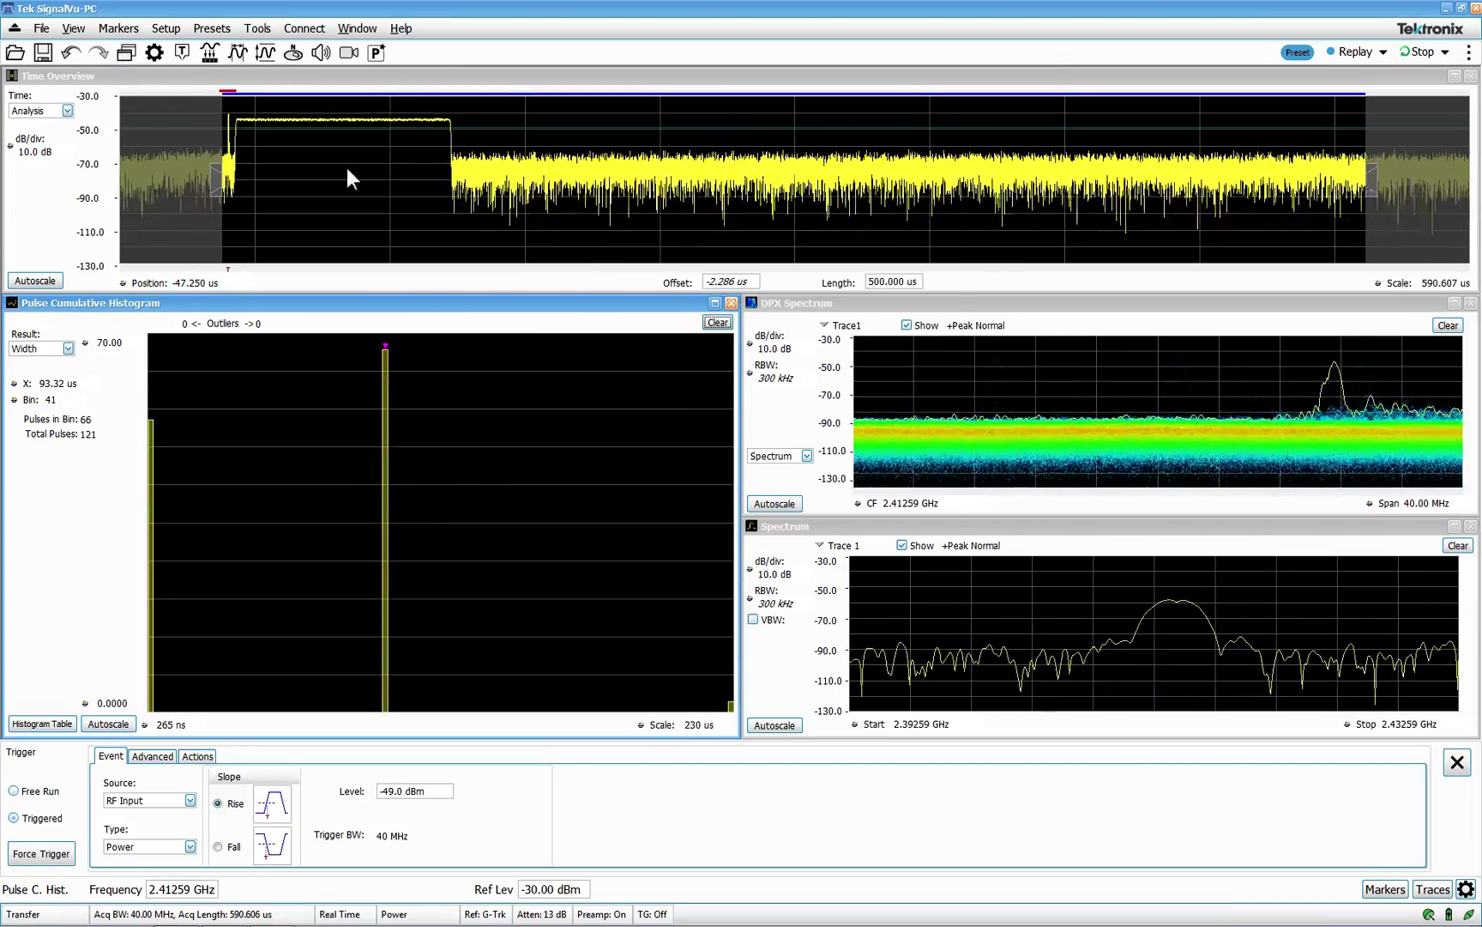
Add the Pulsed RF Cumulative Statistics table, which counts 117 pulses
{"action": "left_click", "coordinate": [570, 400]}
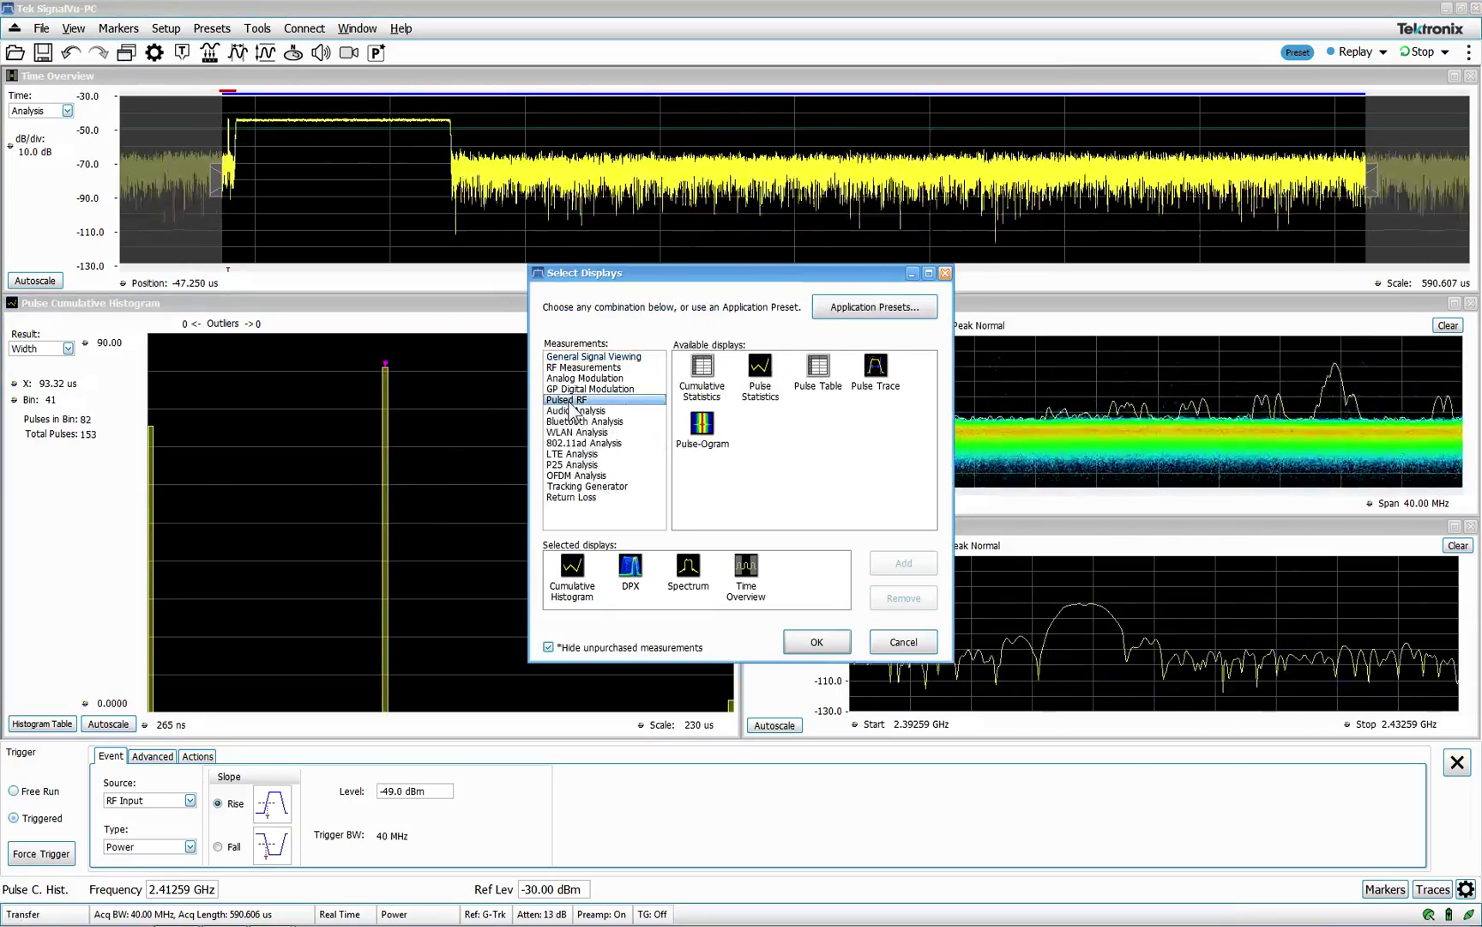
{"action": "left_click", "coordinate": [702, 377]}
{"action": "left_click", "coordinate": [904, 563]}
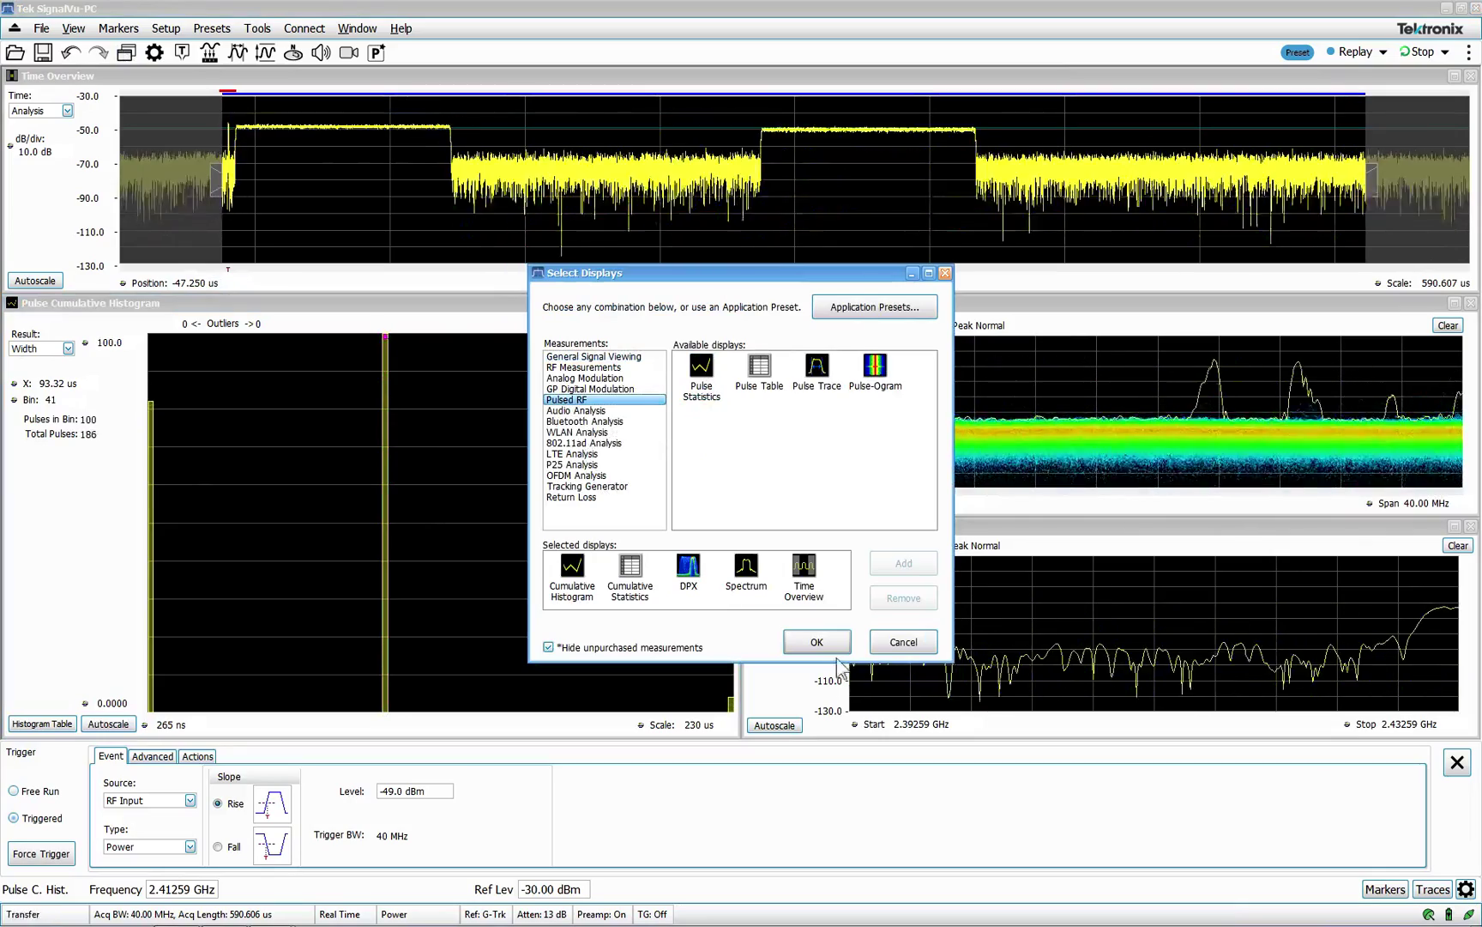
{"action": "left_click", "coordinate": [817, 642]}
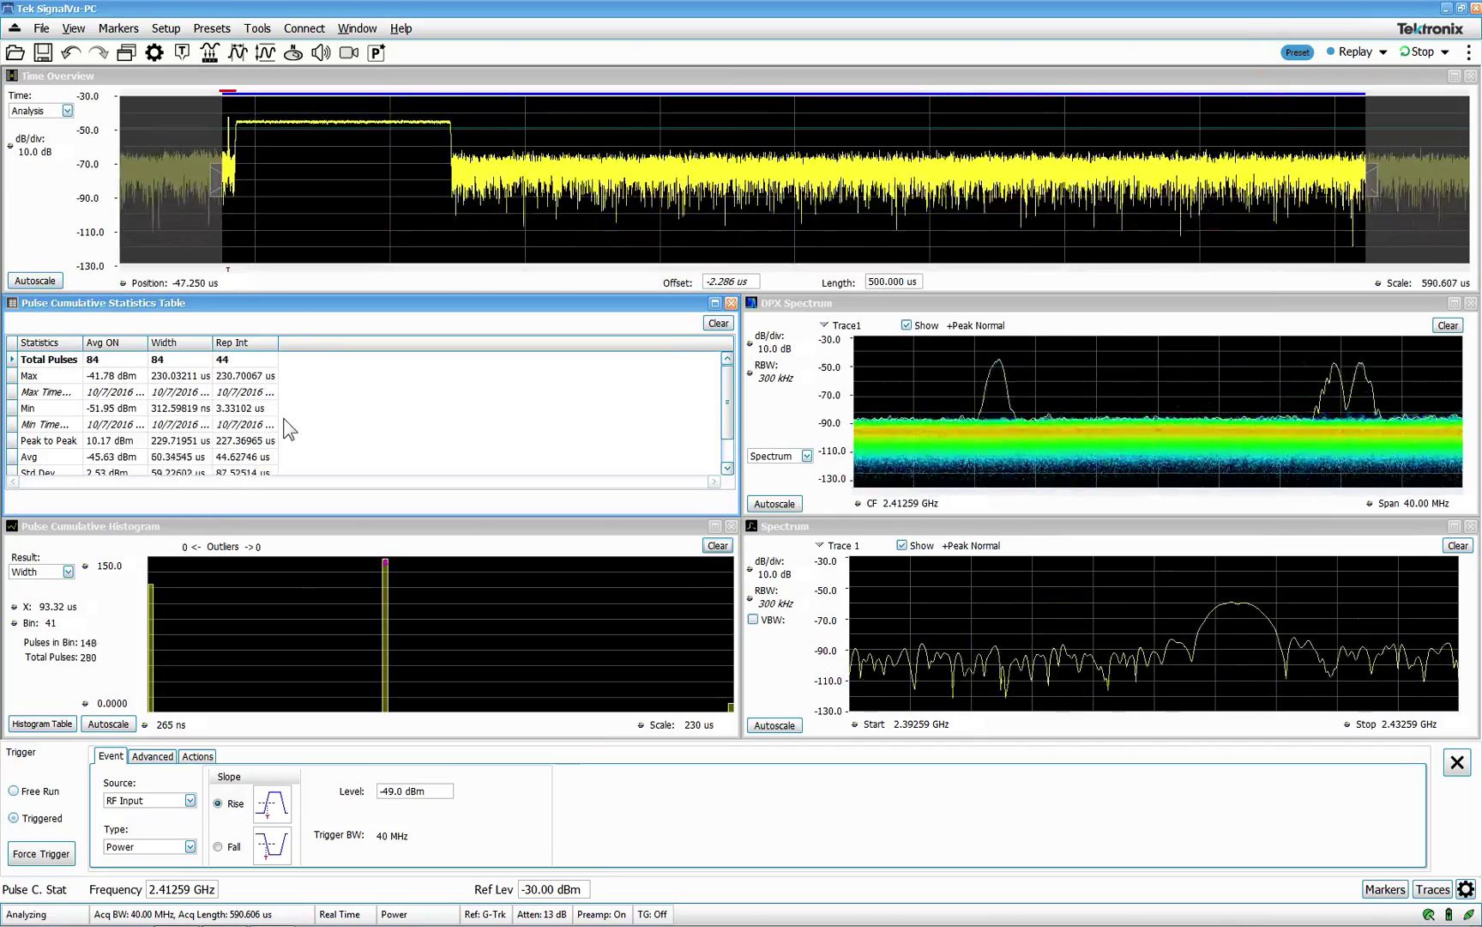
{"action": "left_click", "coordinate": [127, 54]}
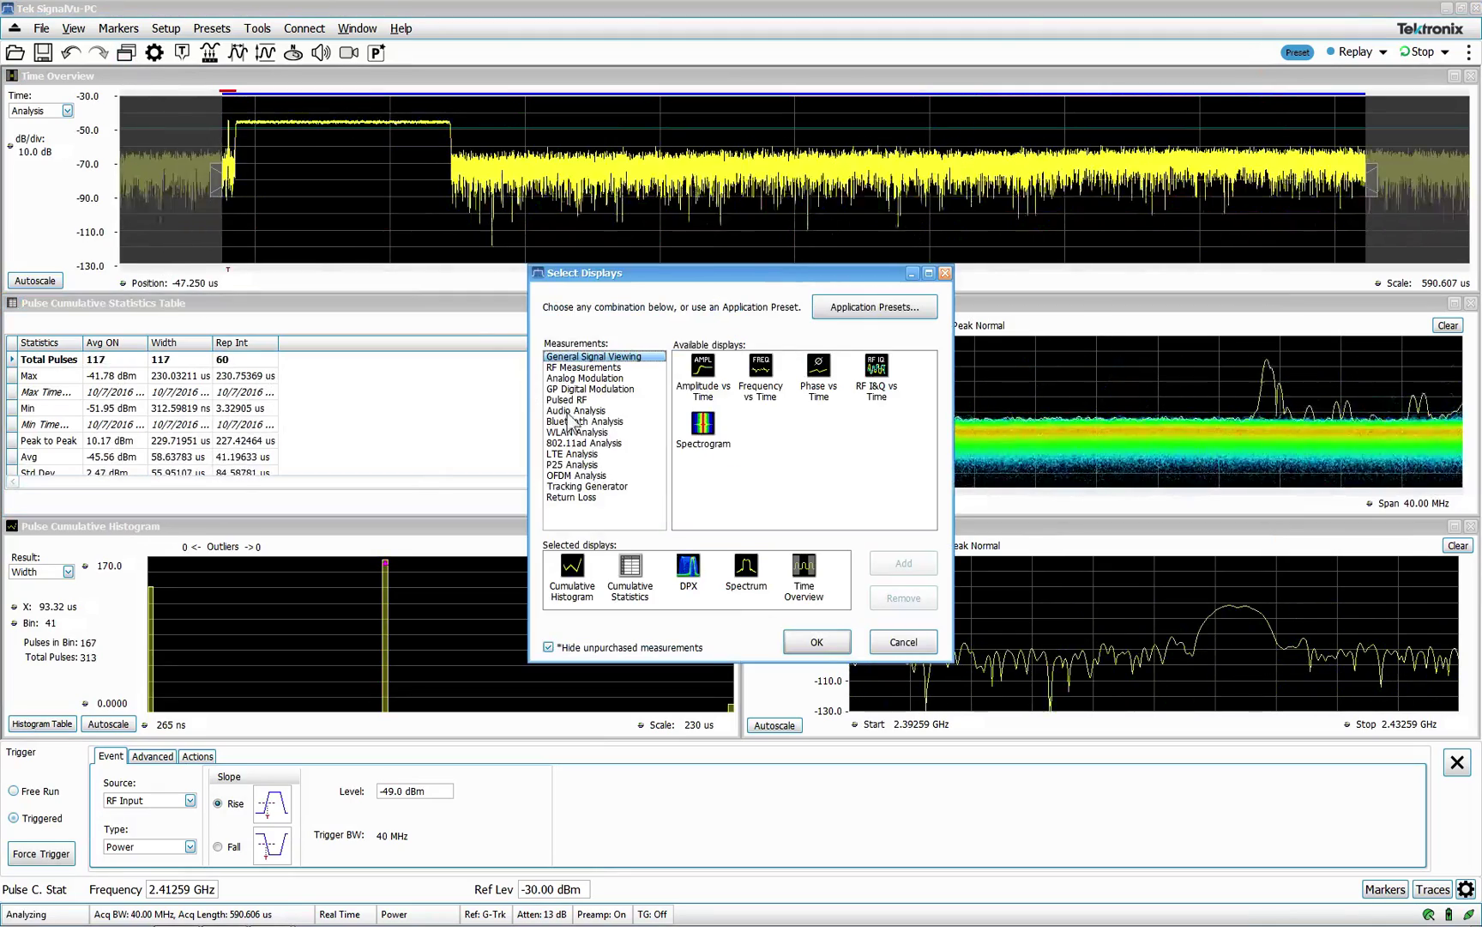
Add Pulse-Ogram from the Pulsed RF displays to the chosen displays
{"action": "left_click", "coordinate": [568, 400]}
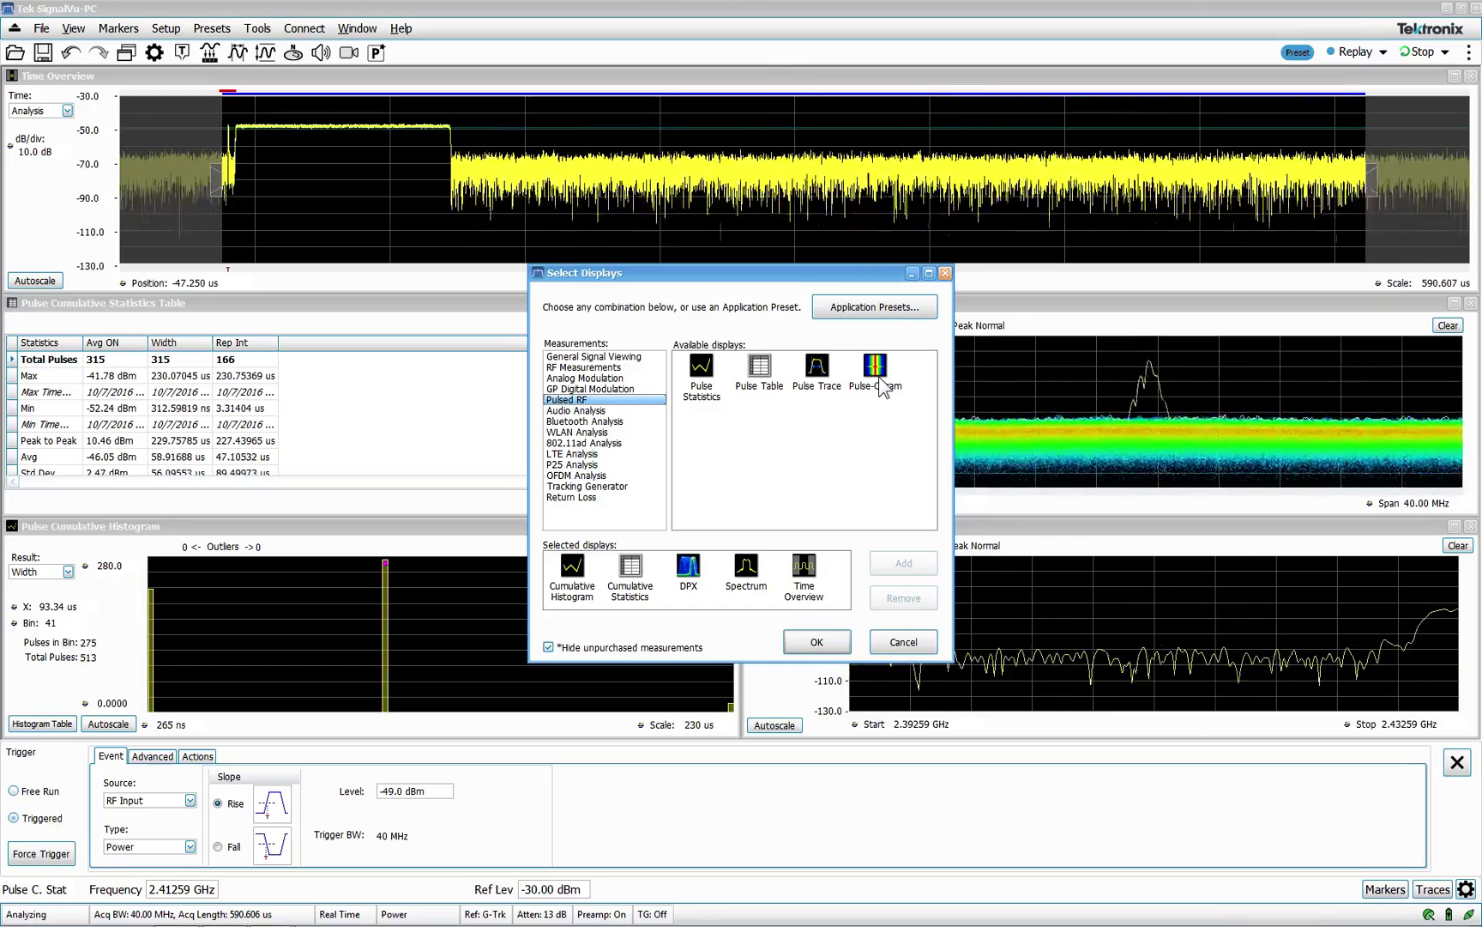
{"action": "left_click", "coordinate": [884, 390]}
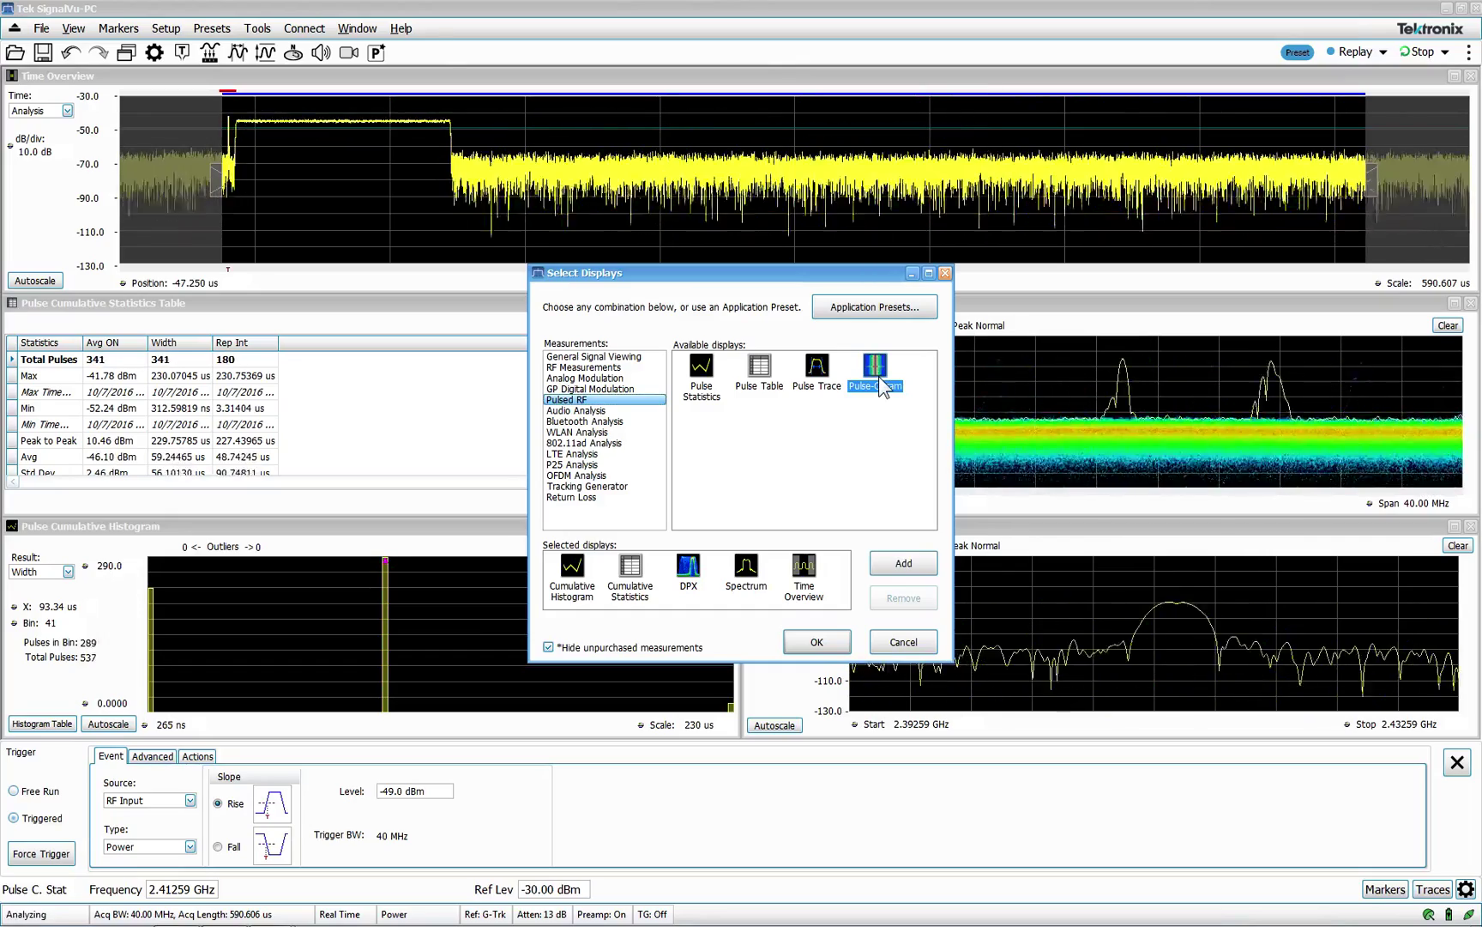
{"action": "left_click", "coordinate": [903, 562]}
Add the Pulse-Ogram display and let pulse statistics accumulate to 550 total pulses
{"action": "left_click", "coordinate": [817, 642]}
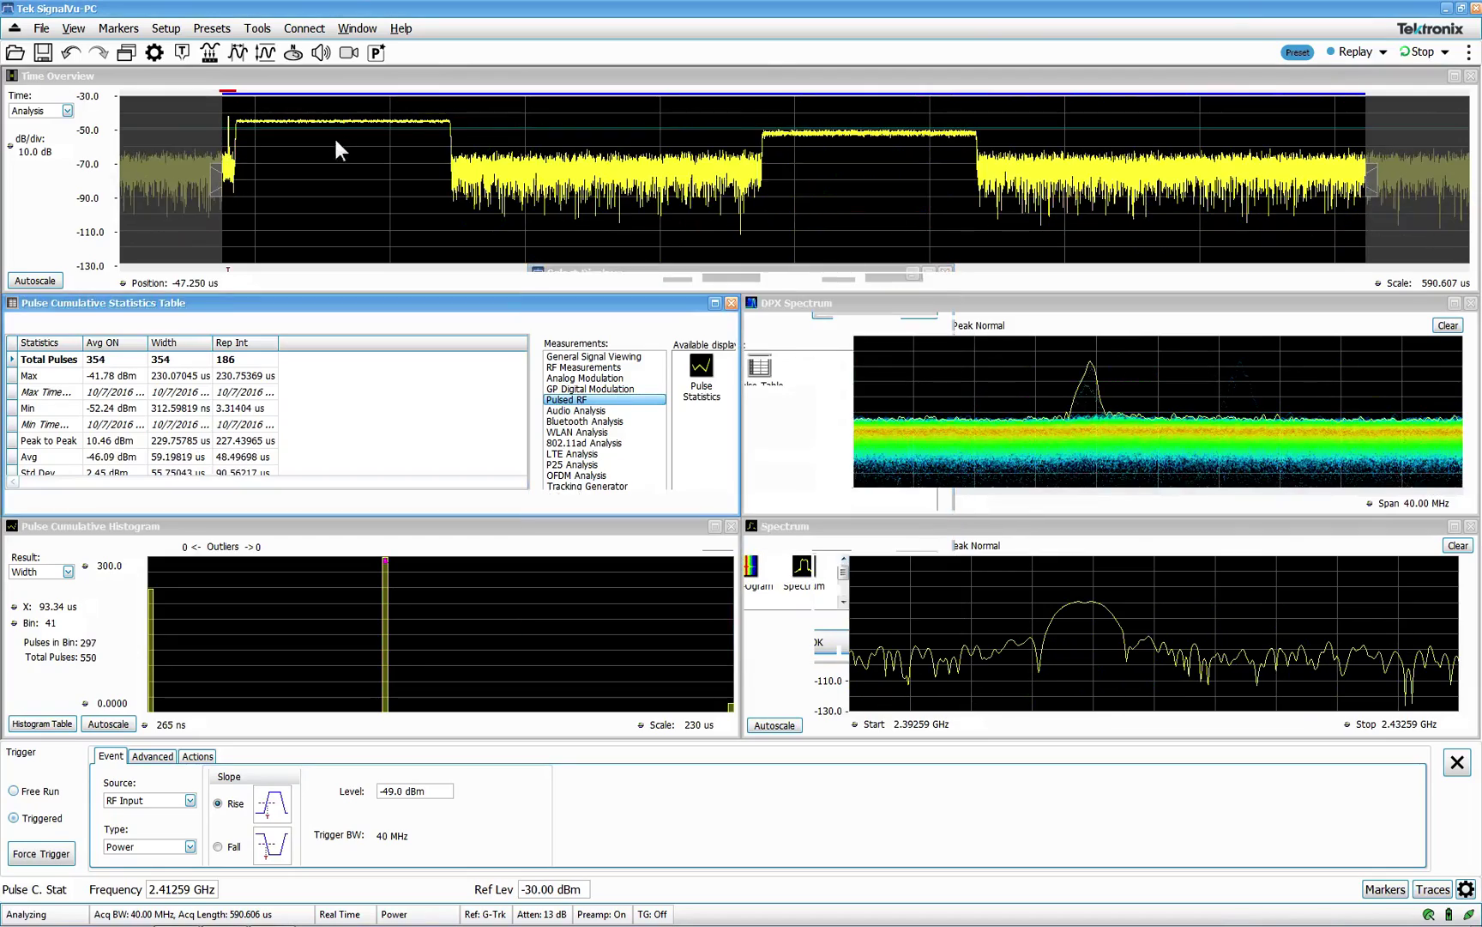